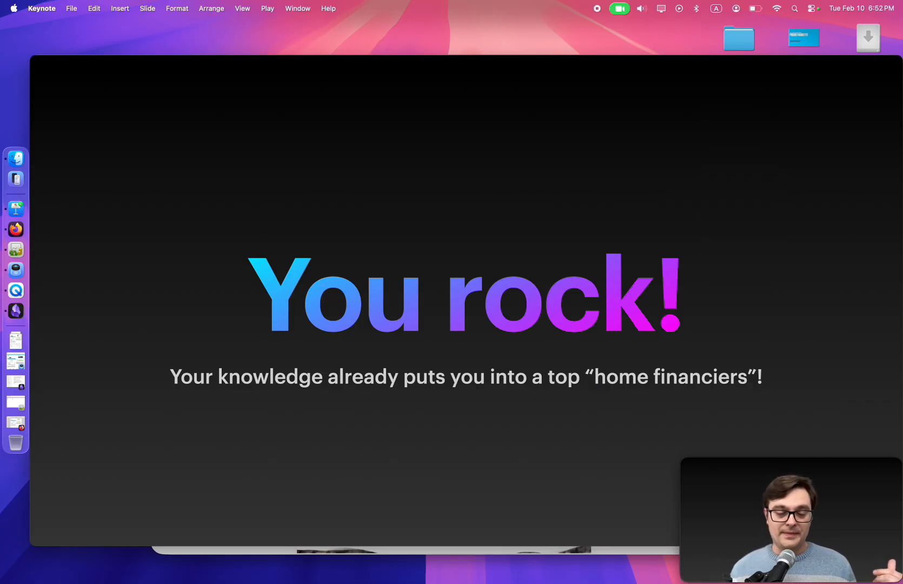
Switch from the Keynote slides to the GnuCash accounts window
click(15, 249)
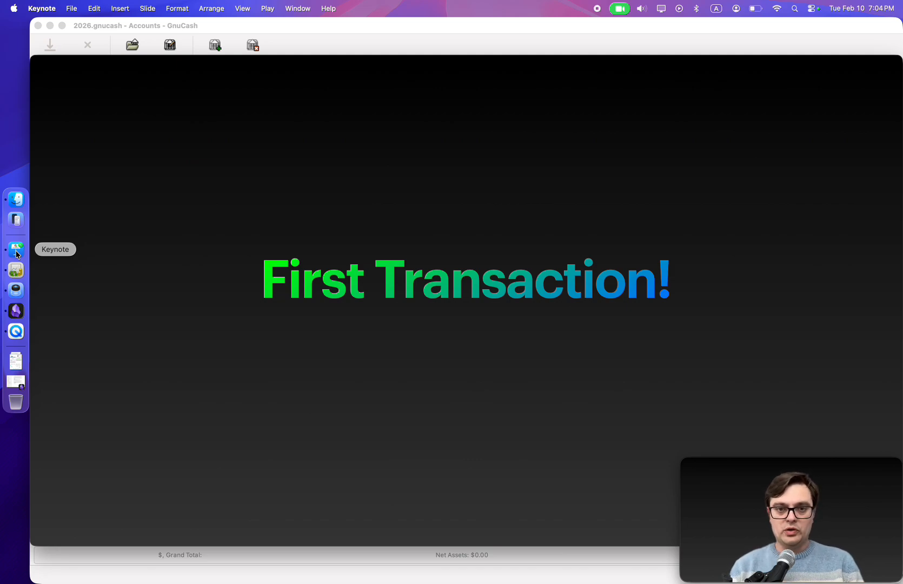
key(super+Tab)
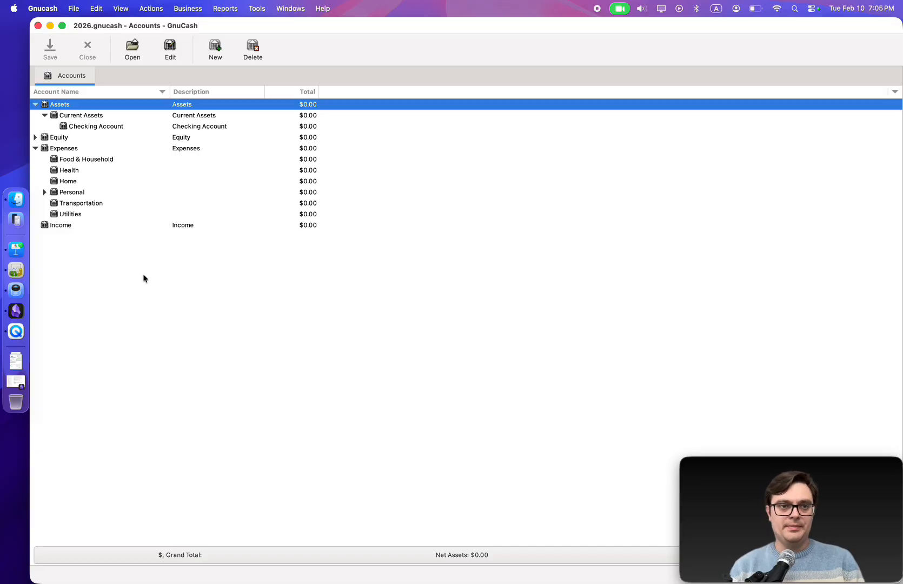
Select the Checking Account and review the FPL electric bill in Preview before returning to GnuCash
click(115, 126)
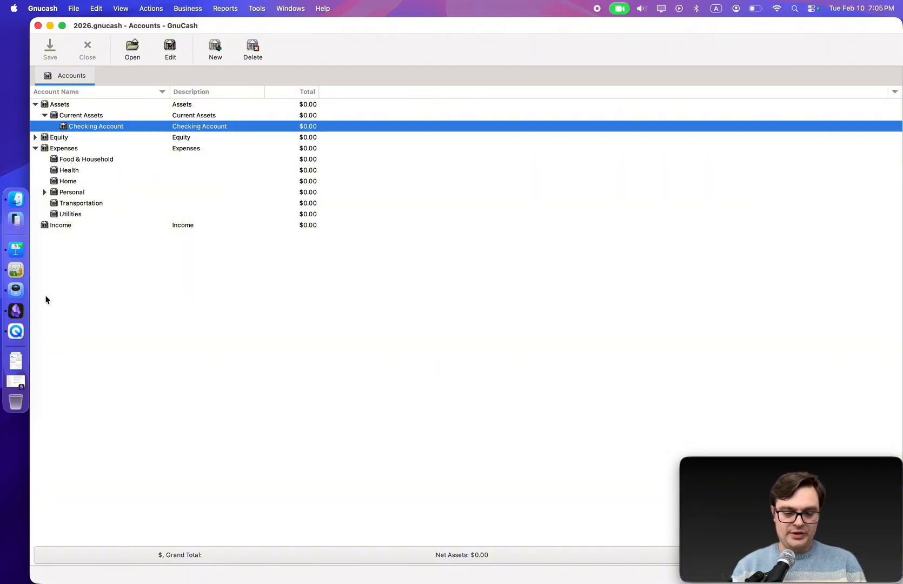
key(super+Tab)
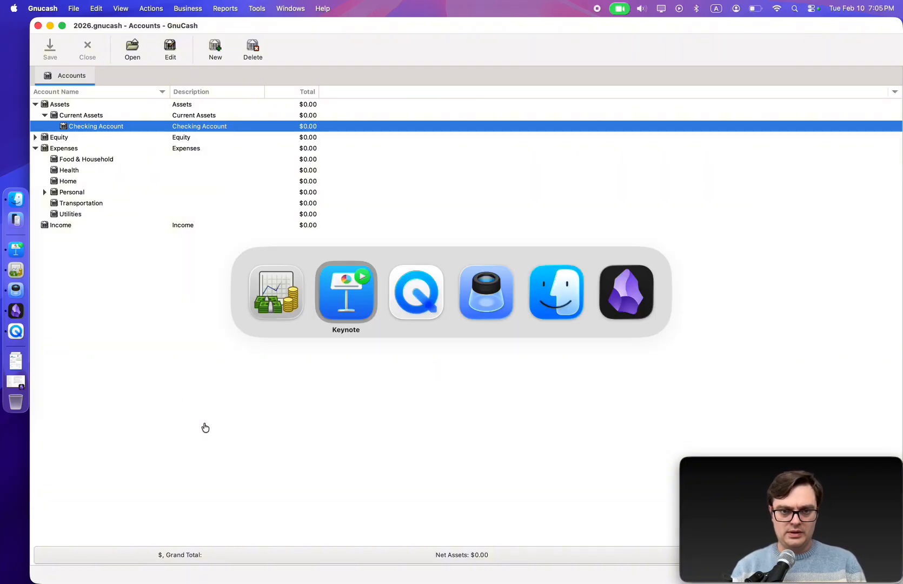
key(super+Tab)
key(super+Tab)
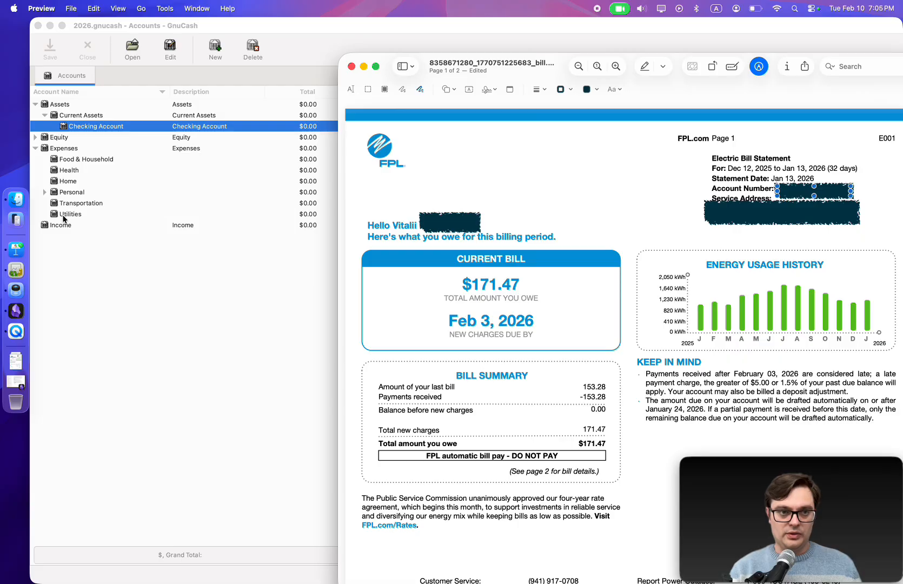
click(119, 290)
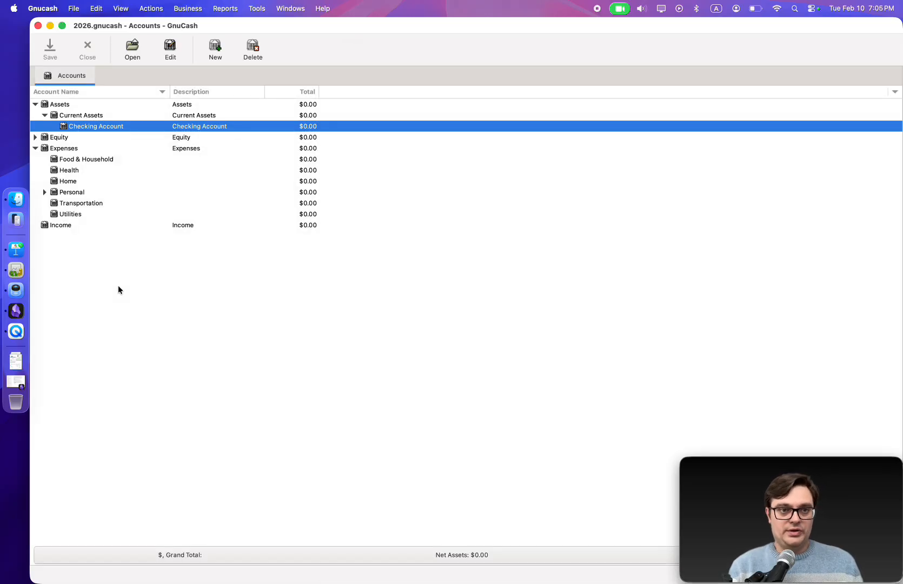
Open the Checking Account register and set the new transaction's transfer account to Expenses:Utilities
double_click(75, 127)
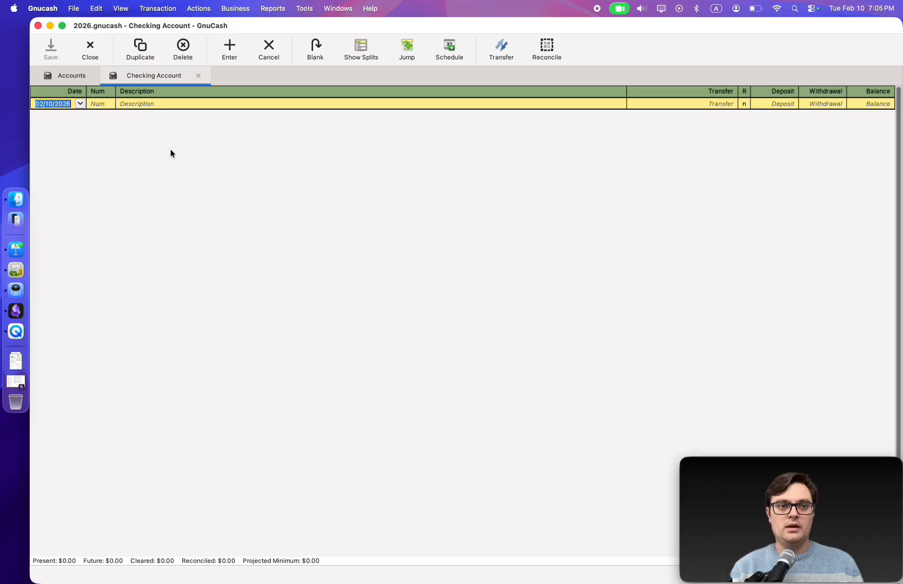
click(707, 104)
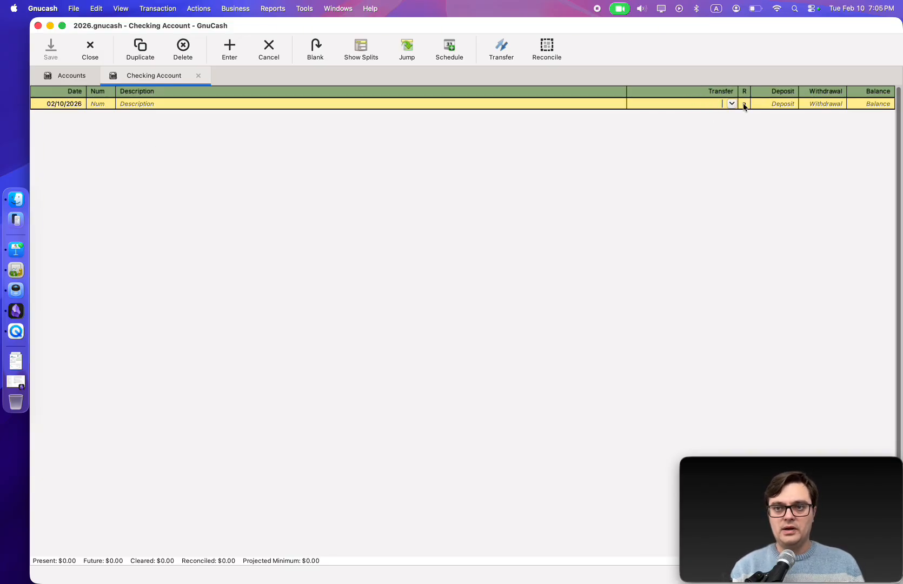
click(732, 104)
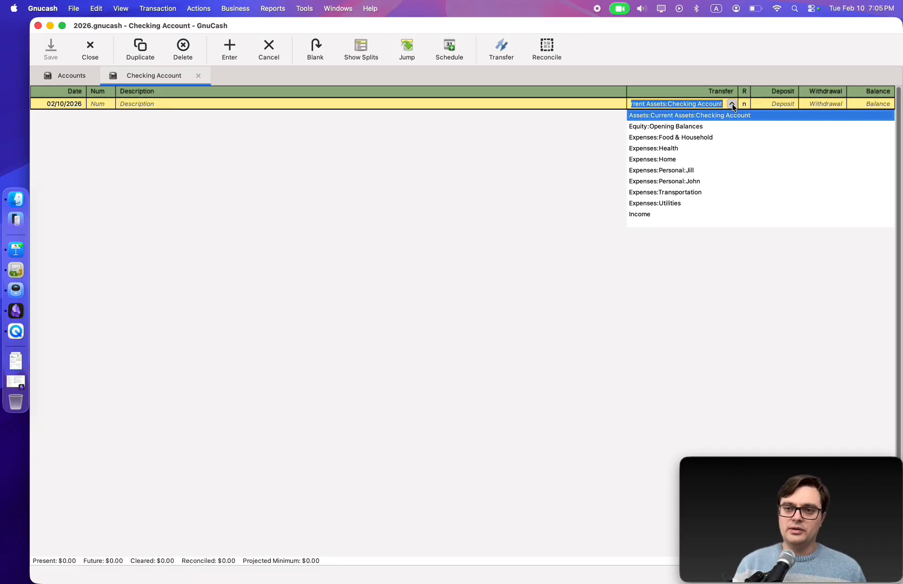
click(675, 204)
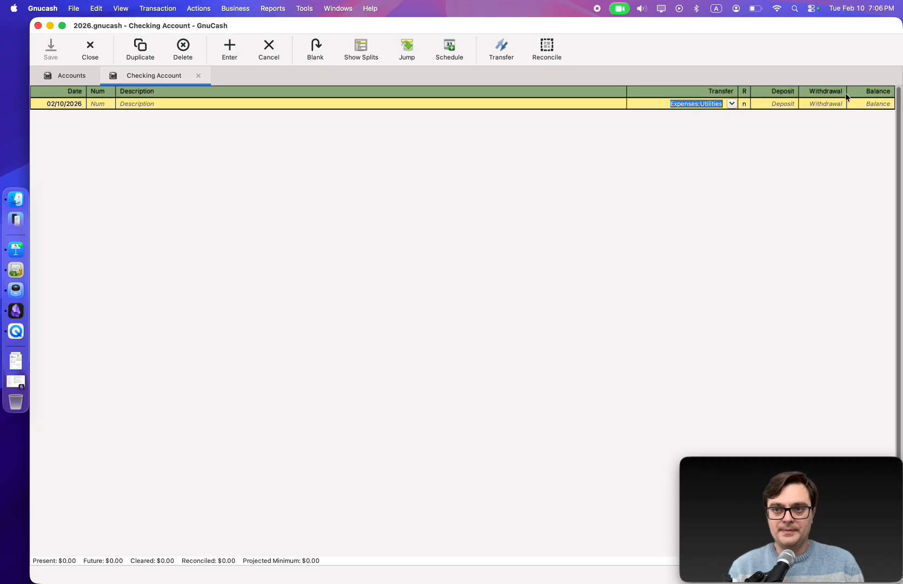
Enter the bill's total of 171.47 as the transaction's withdrawal amount
click(819, 104)
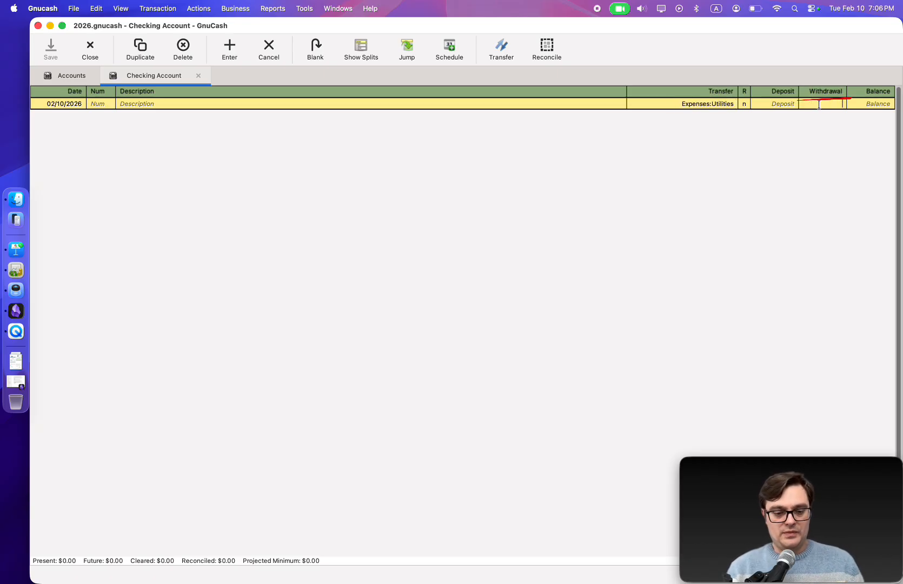
key(super+Tab)
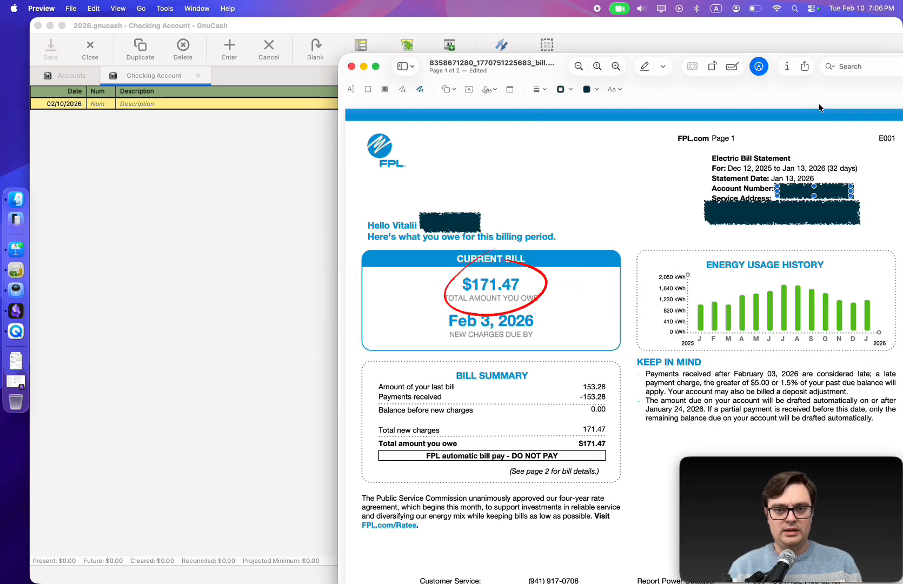
key(super+Tab)
text(171)
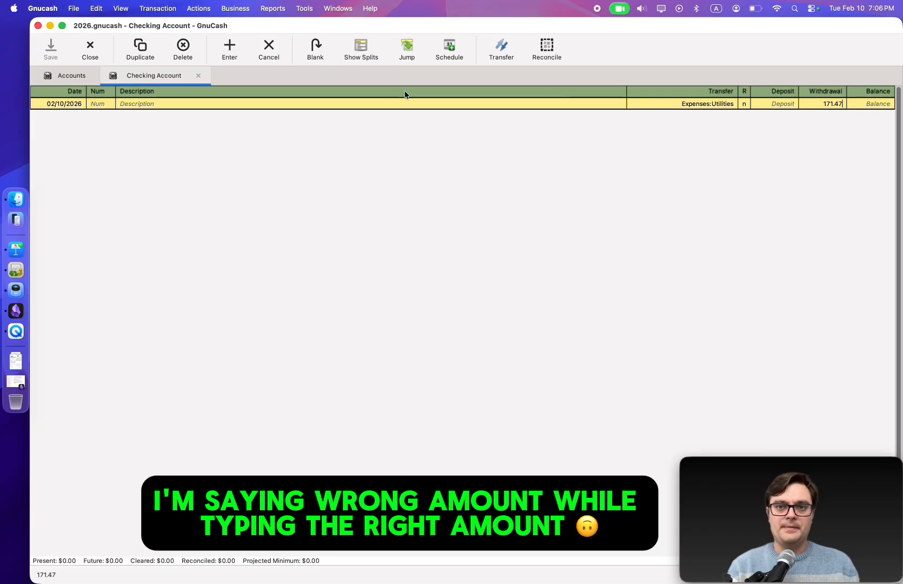
Set the transaction description to electricity and record the transaction
click(382, 105)
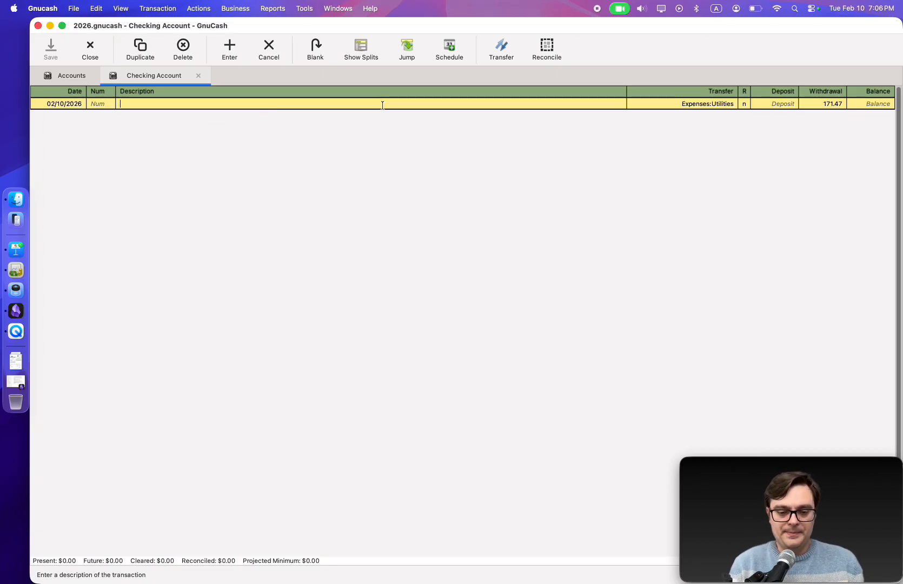
text(electri)
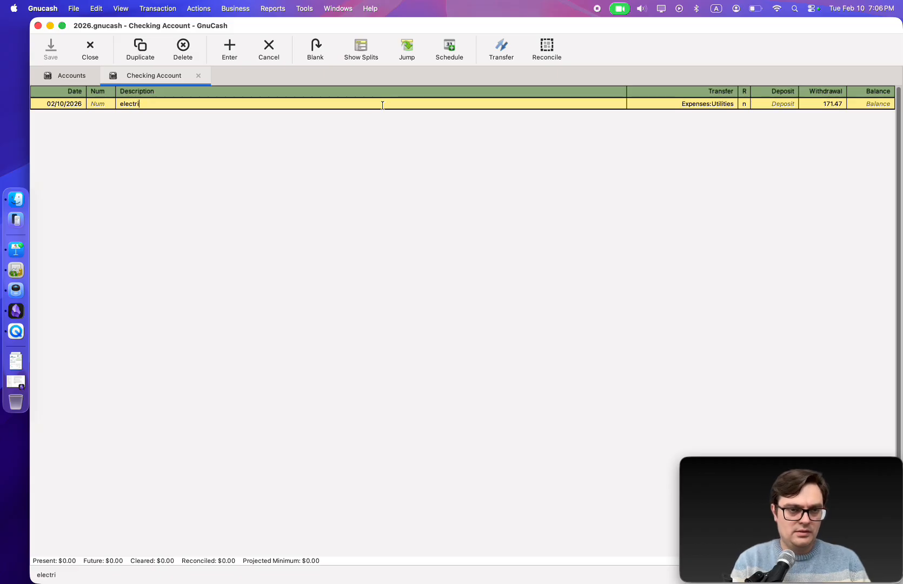
text(city)
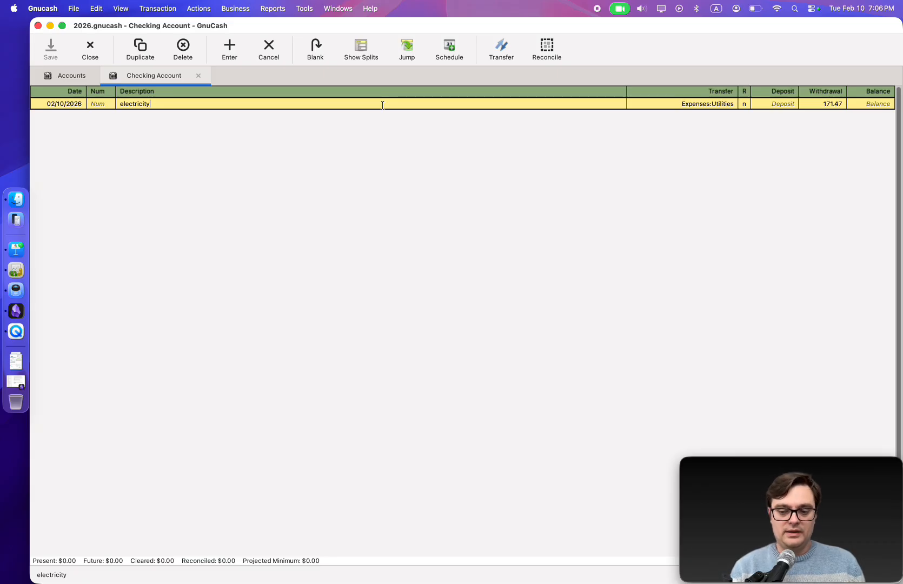
key(Return)
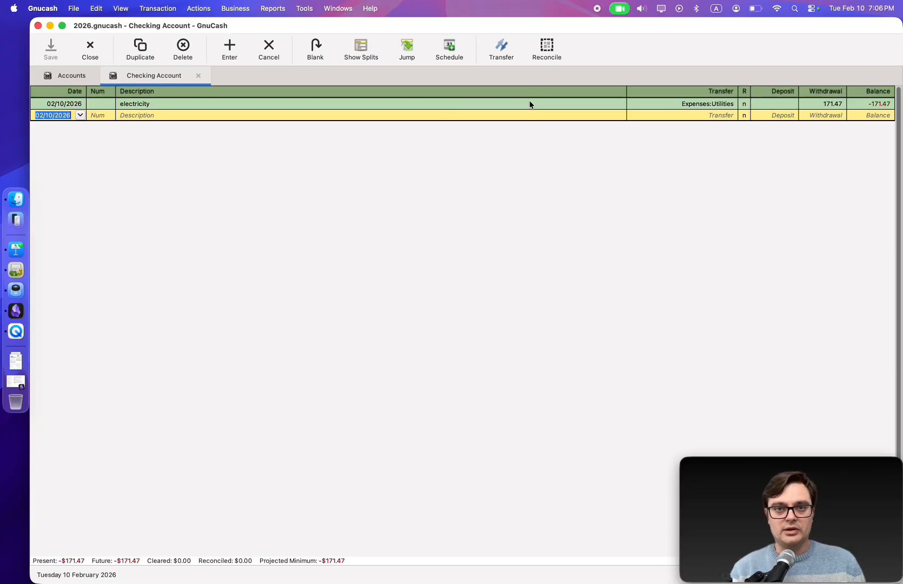
Close the Checking Account register and review the Utilities and Checking Account balances in the accounts list
click(199, 76)
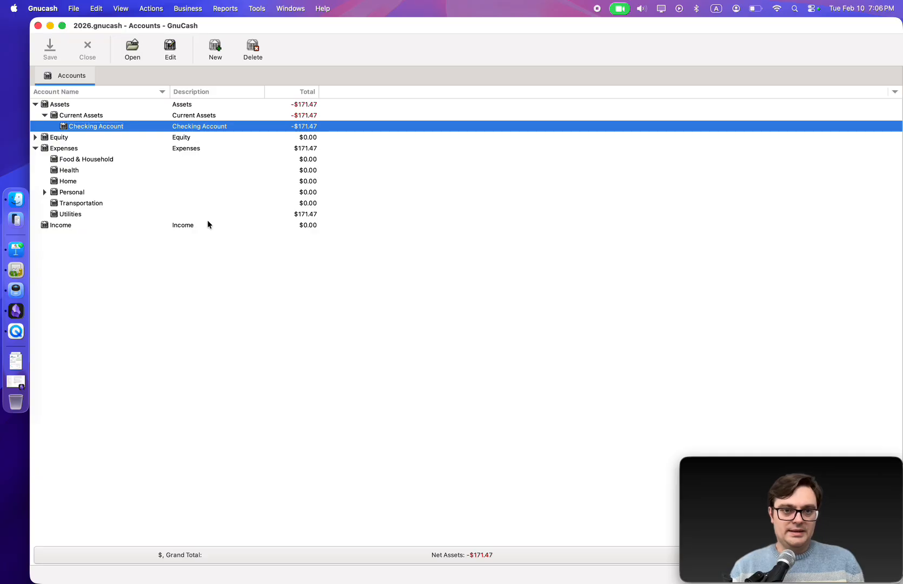
click(69, 205)
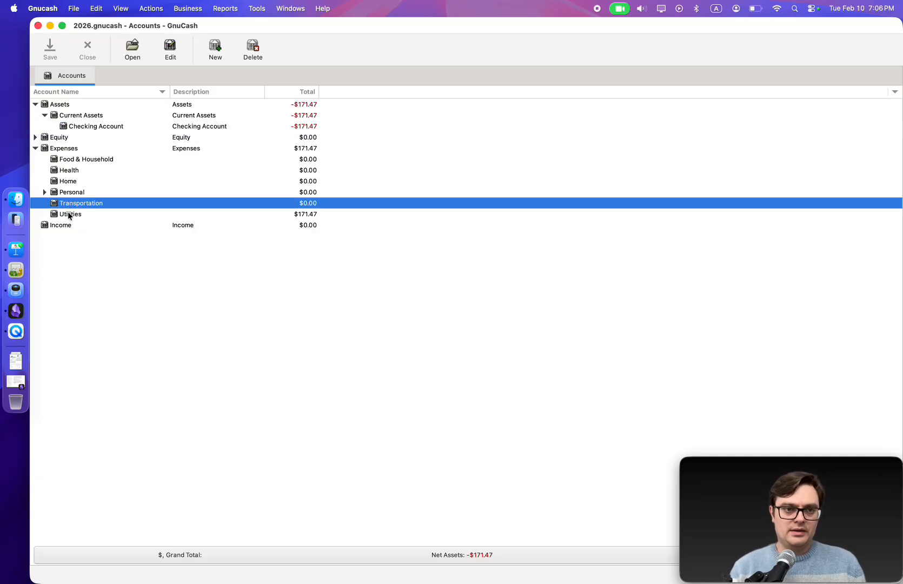
click(69, 215)
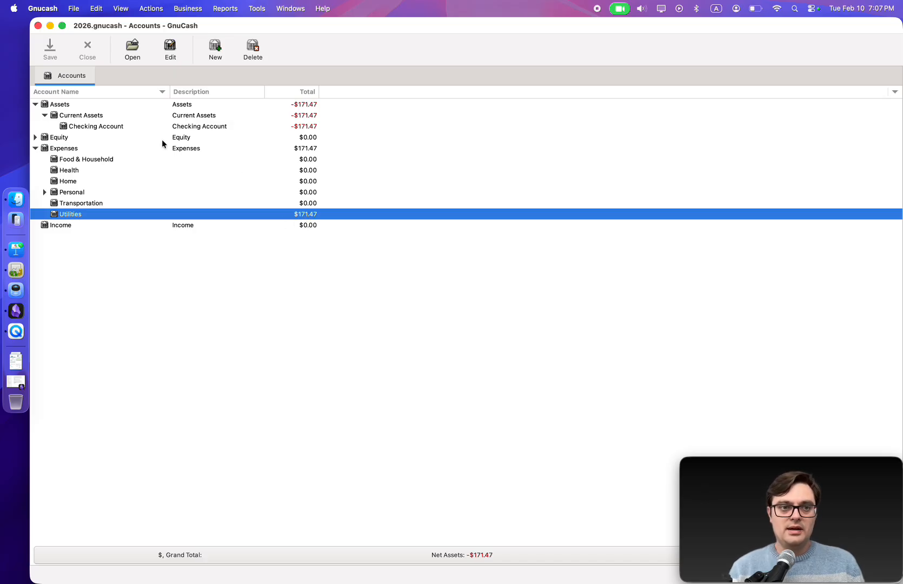
click(116, 128)
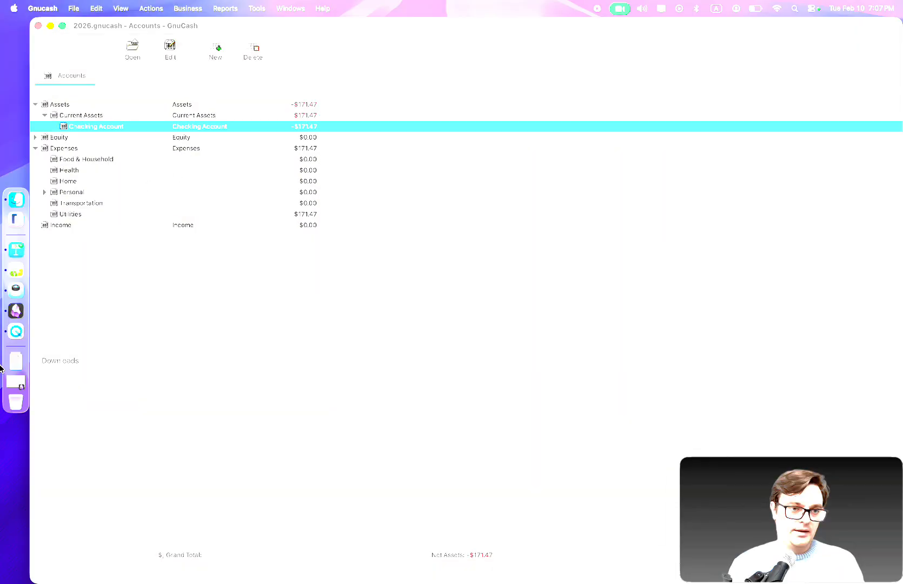
Close the electric bill in Preview and examine the Aldi receipt's items and totals
key(super+Tab)
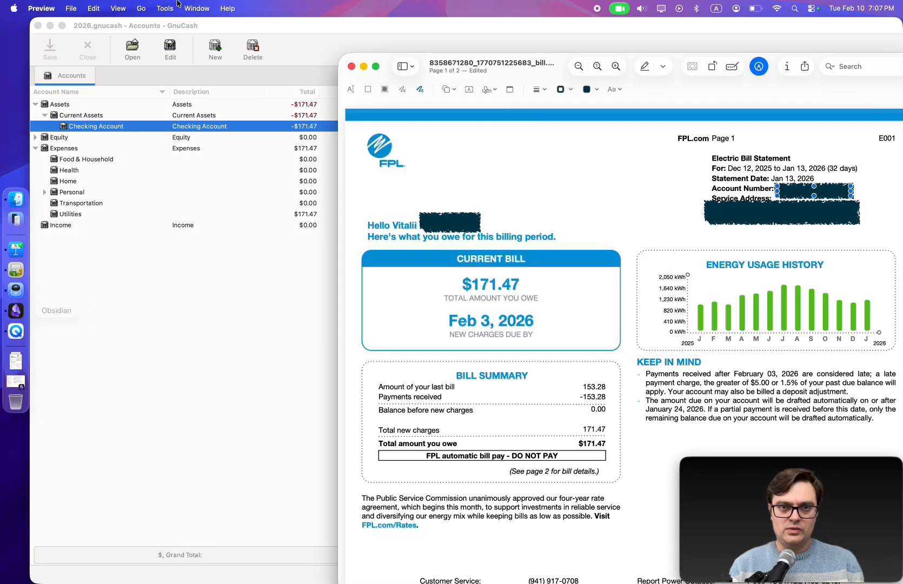
click(352, 66)
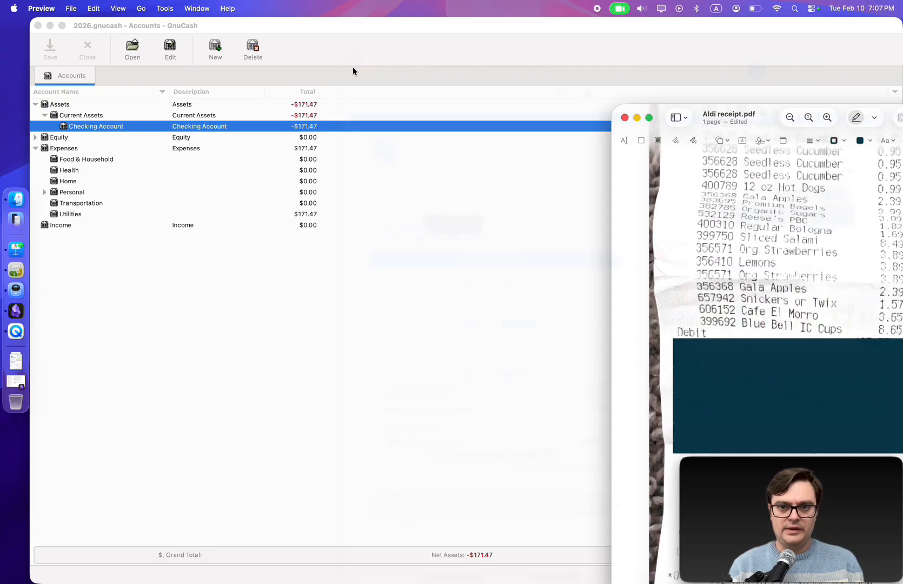
drag(657, 110, 442, 60)
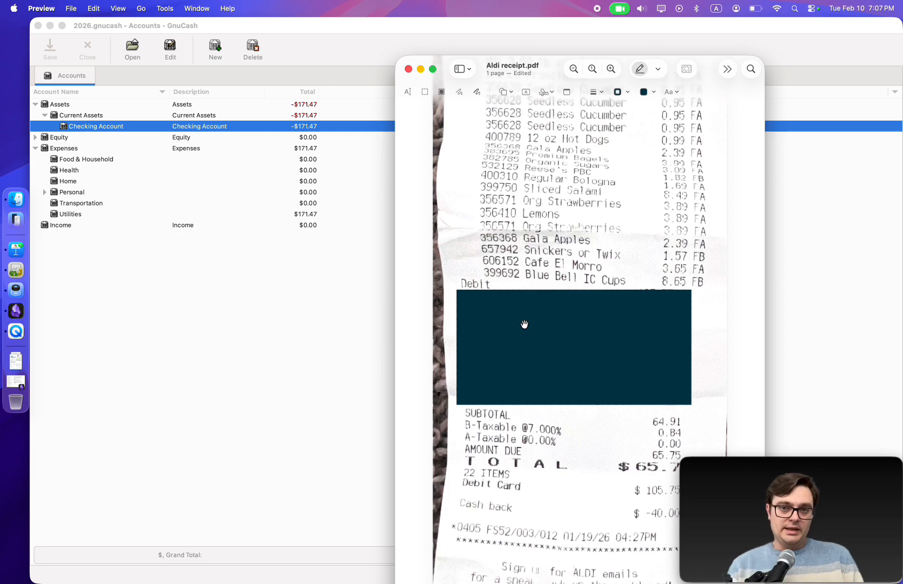
scroll(524, 323, up, 5)
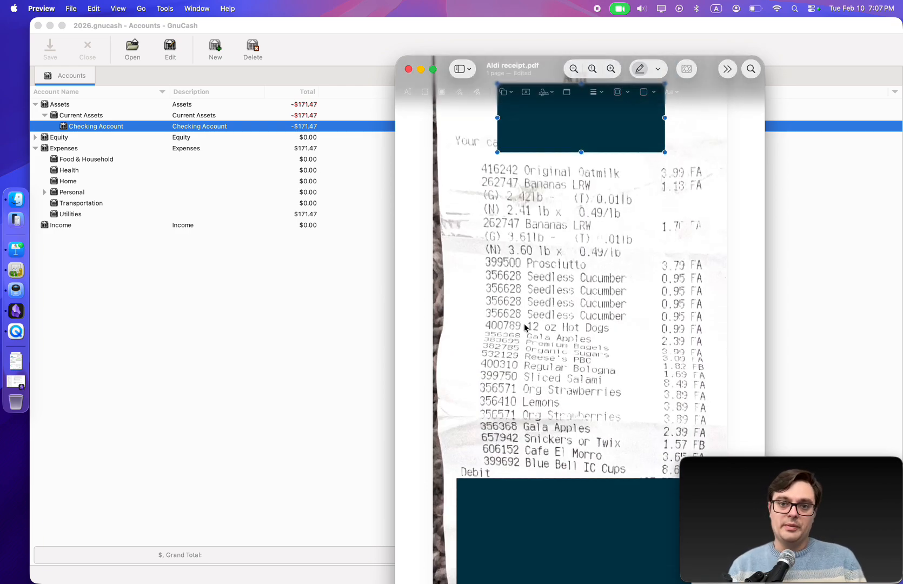
scroll(524, 323, up, 3)
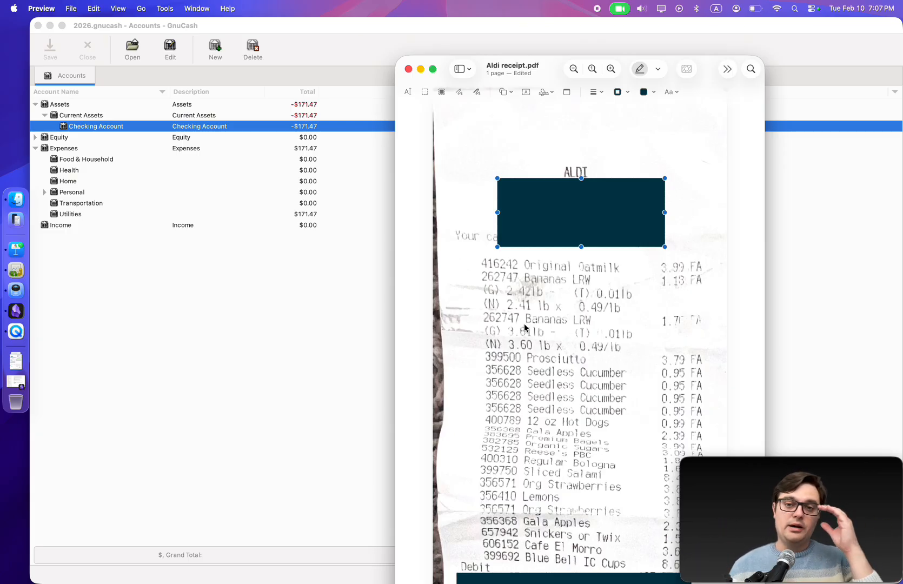
scroll(536, 339, down, 3)
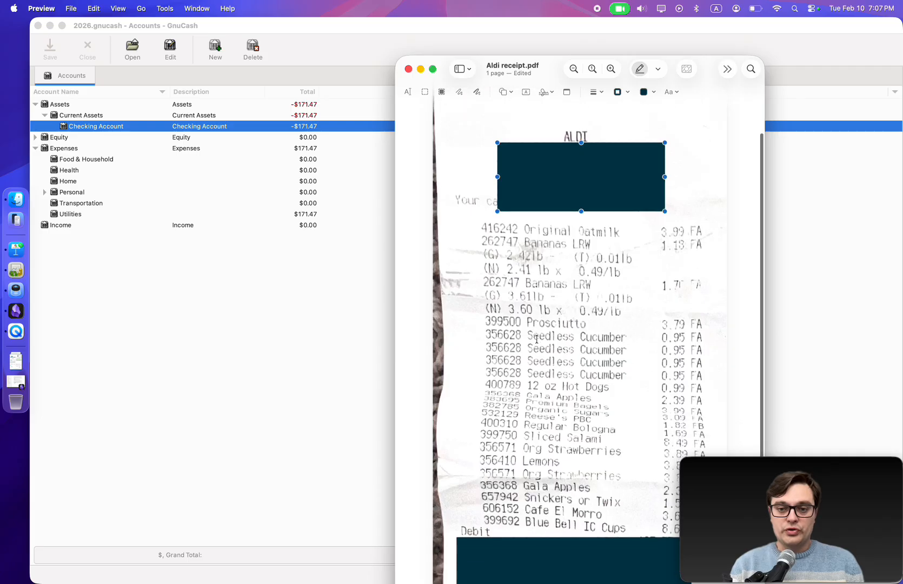
scroll(537, 339, down, 4)
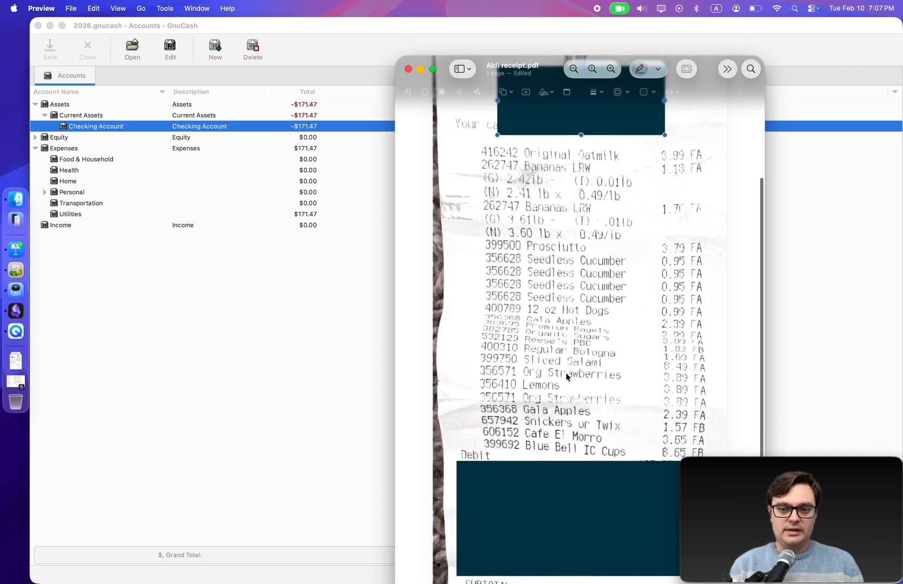
scroll(566, 377, down, 6)
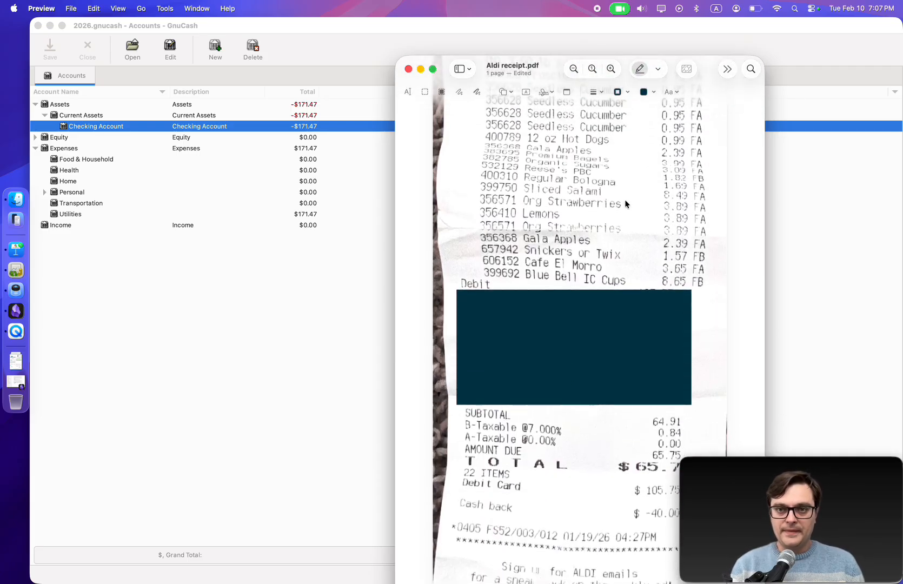
drag(437, 59, 334, 34)
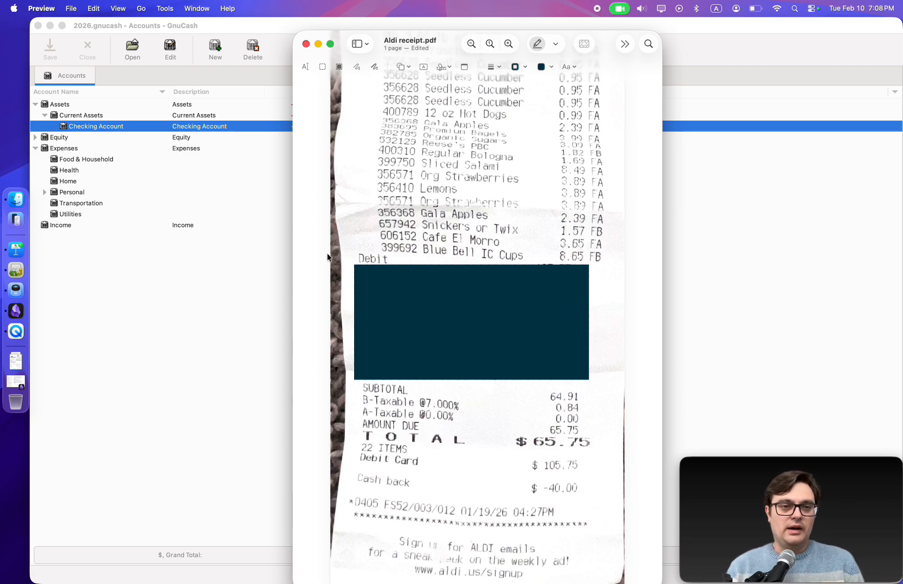
Create a new Cash-type account named Wallet under Current Assets
click(107, 117)
click(107, 116)
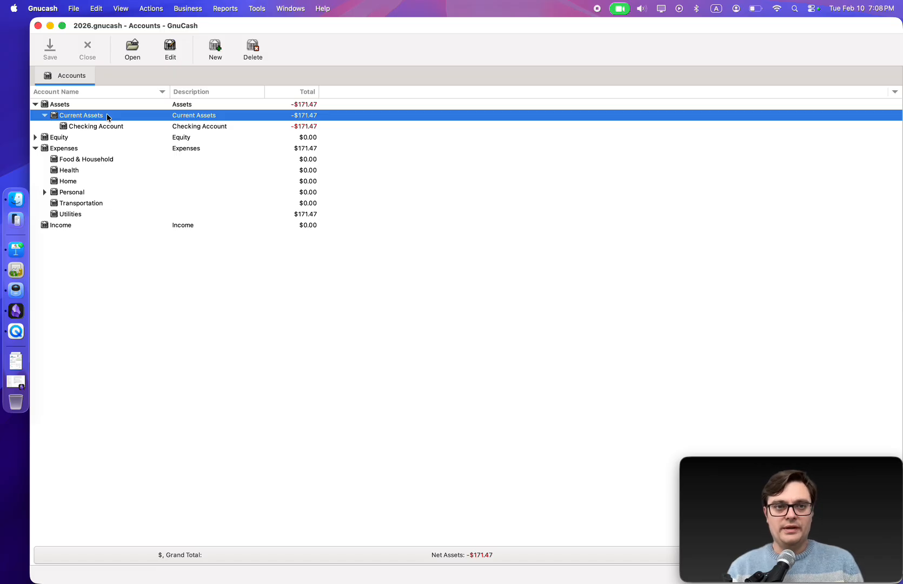
click(213, 62)
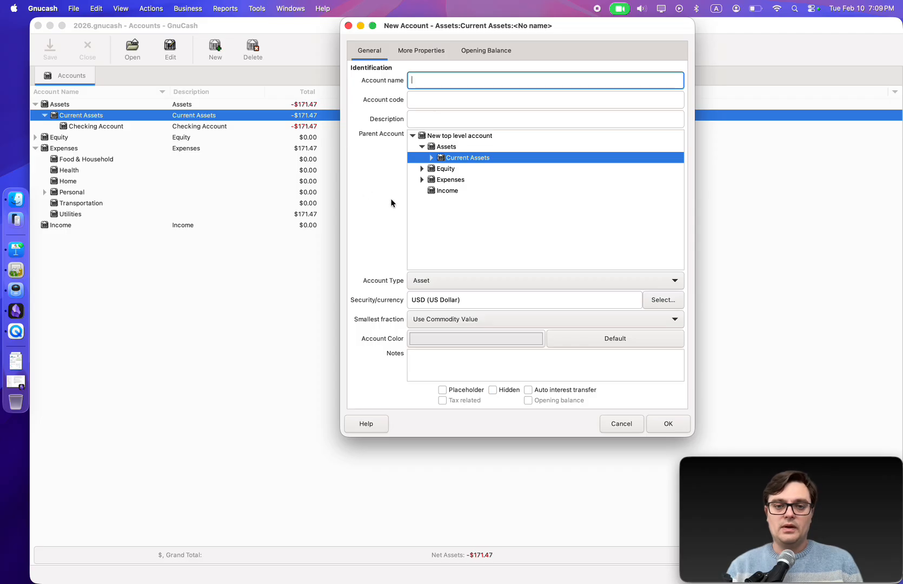
click(457, 286)
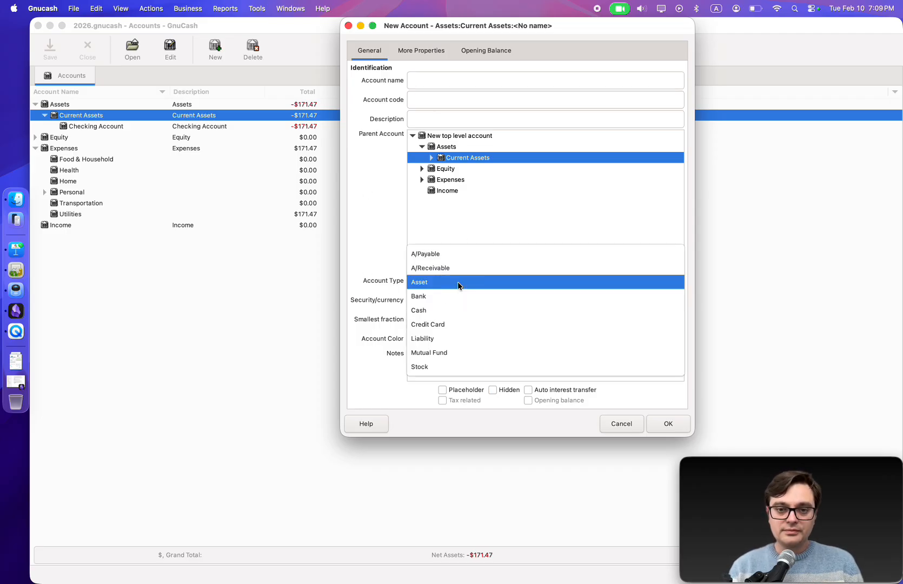
click(438, 310)
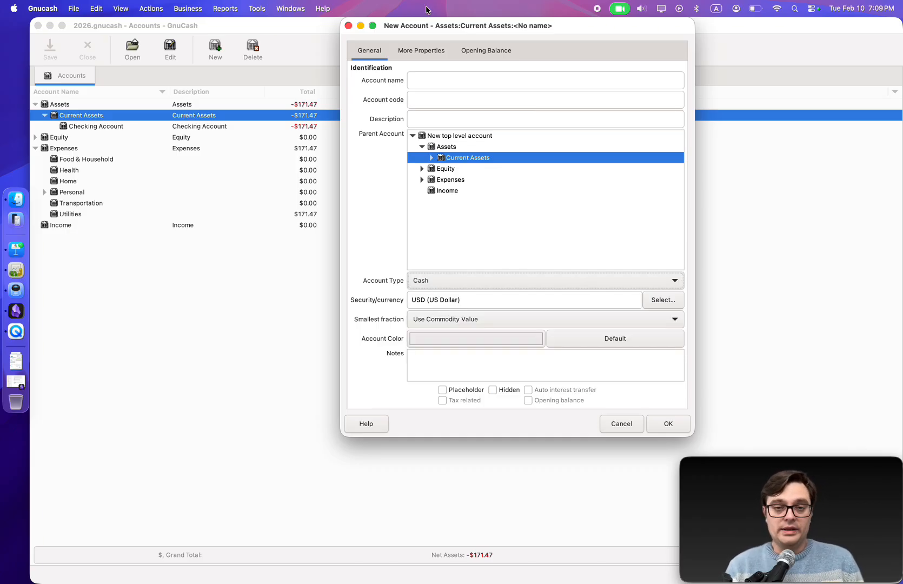
click(412, 81)
text(Wallet)
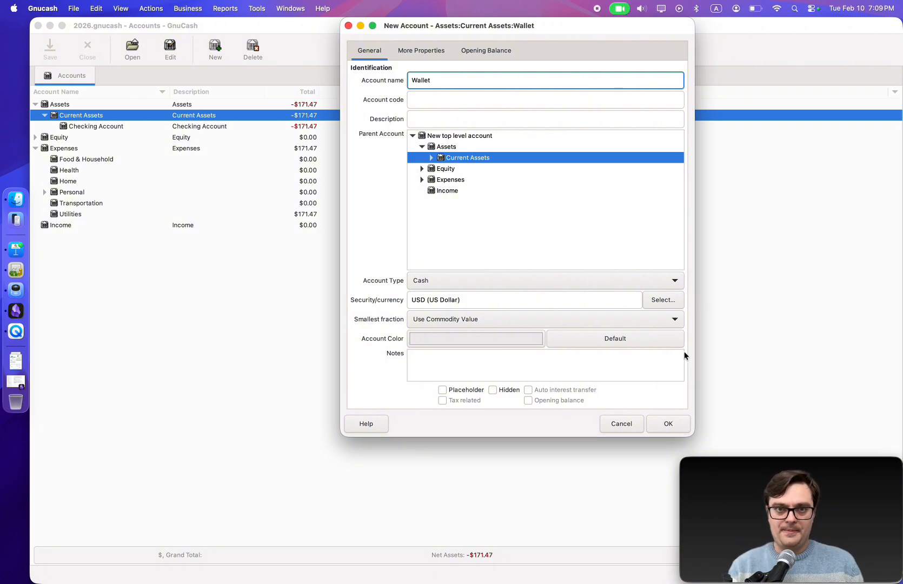
click(665, 428)
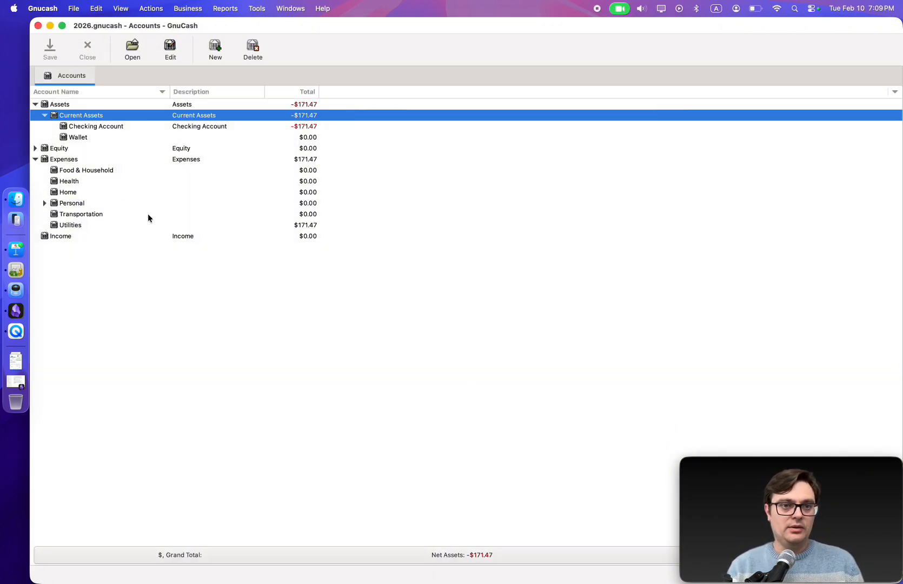
Open the Checking Account register and enter a withdrawal of 105.75 for a new transaction, checking the Aldi receipt's debit amount
click(83, 139)
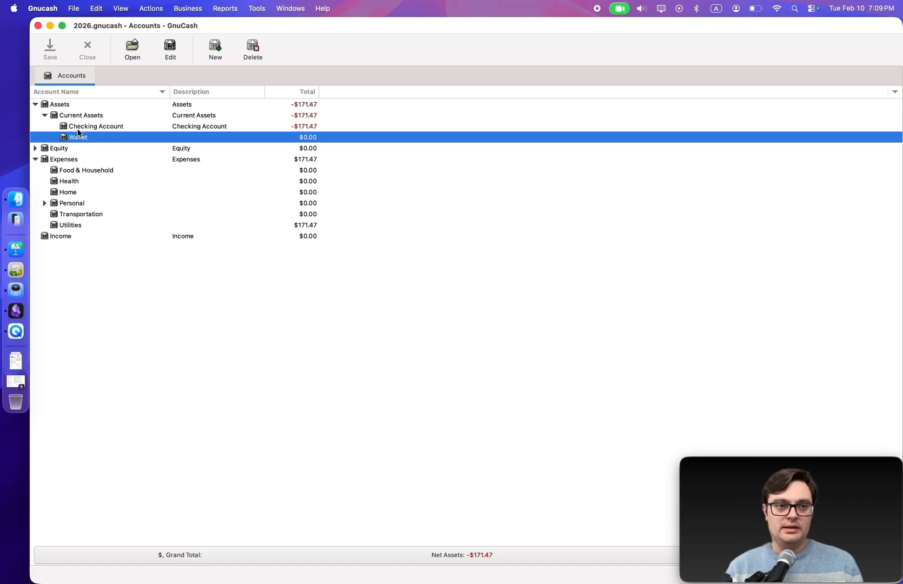
double_click(78, 129)
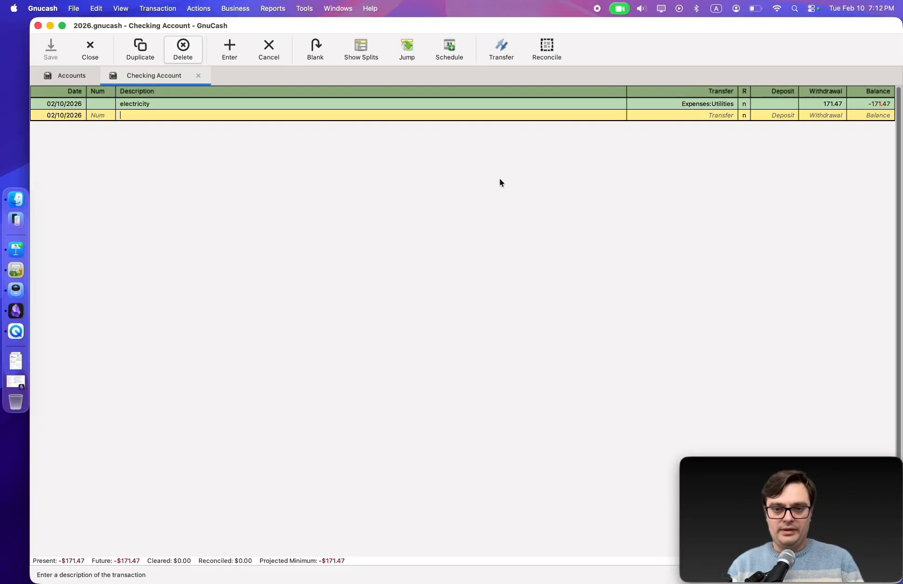
key(super+Tab)
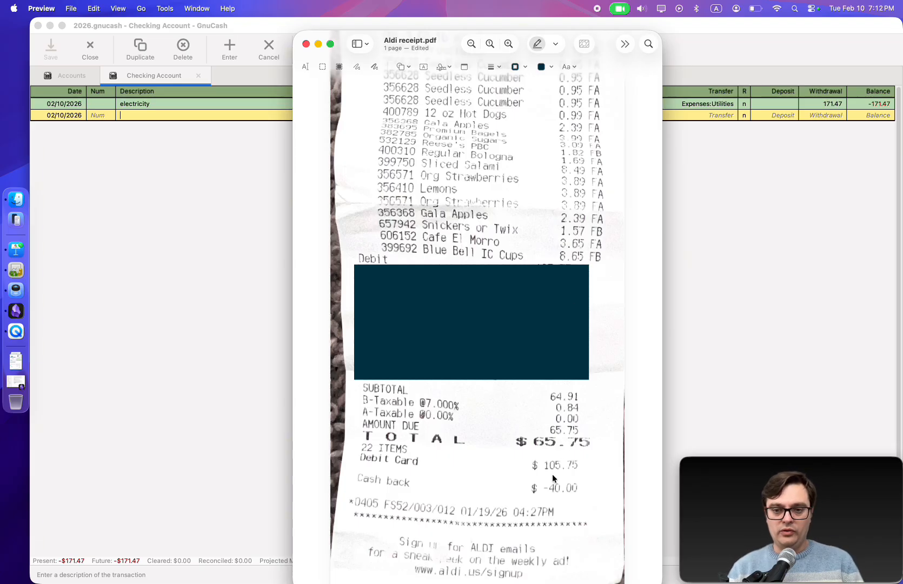
key(super+Tab)
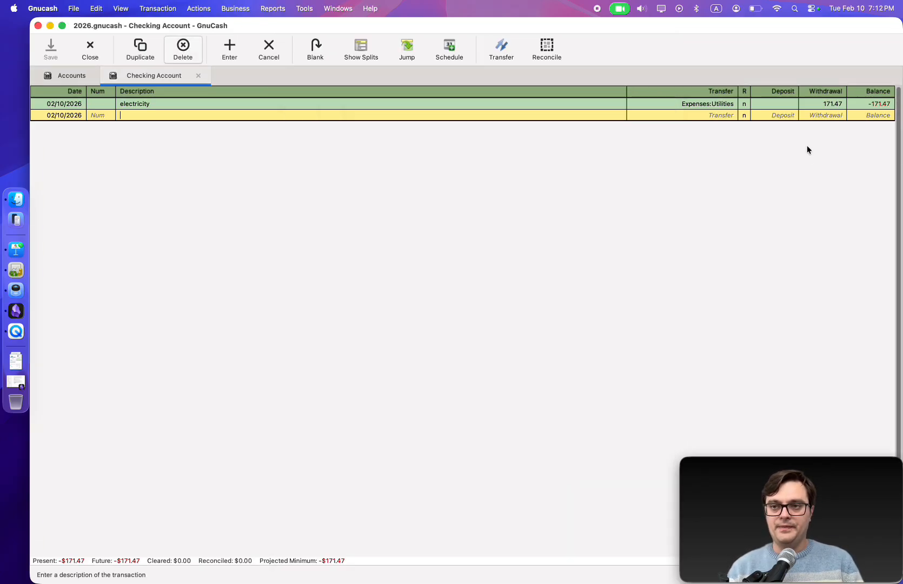
click(820, 116)
text(1)
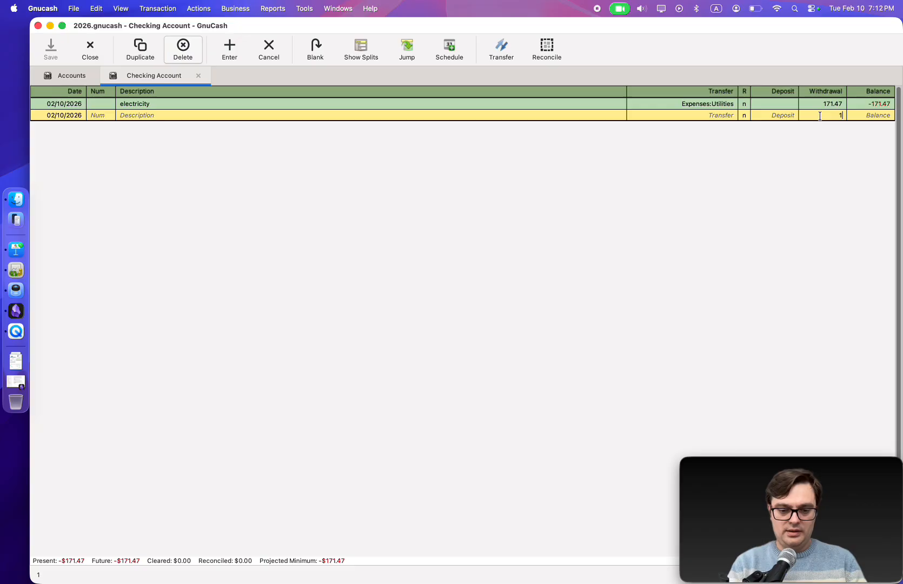
text(05.75)
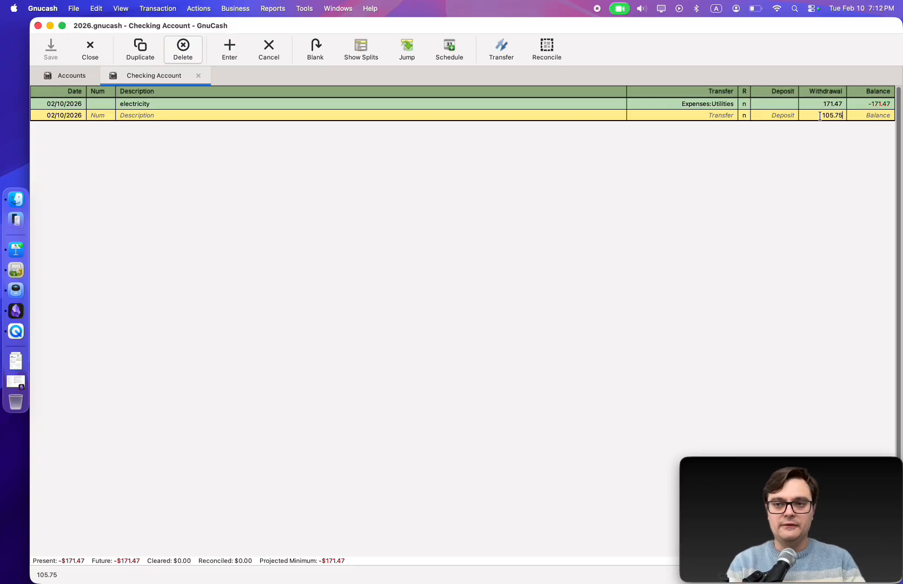
Set the transaction's transfer account to Expenses:Food & Household and switch to the split view
click(713, 116)
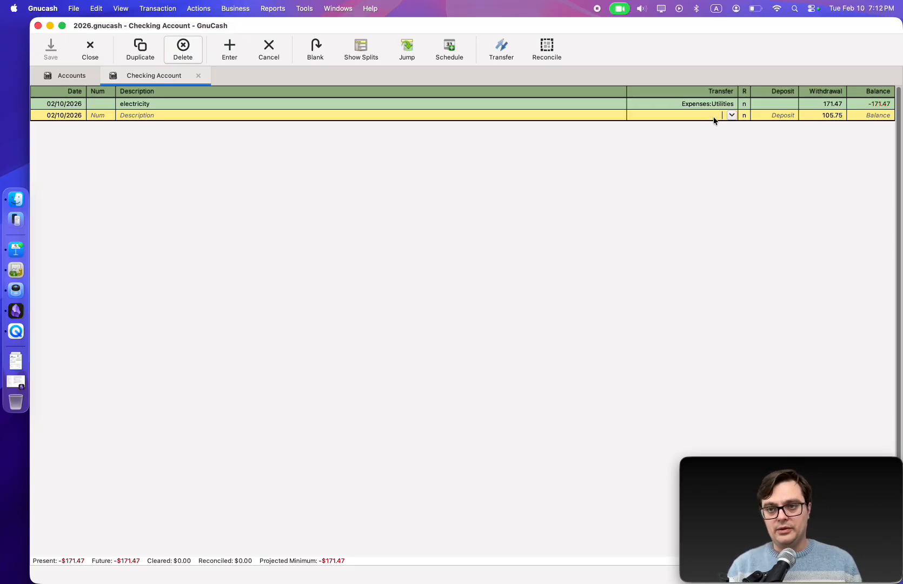
click(732, 115)
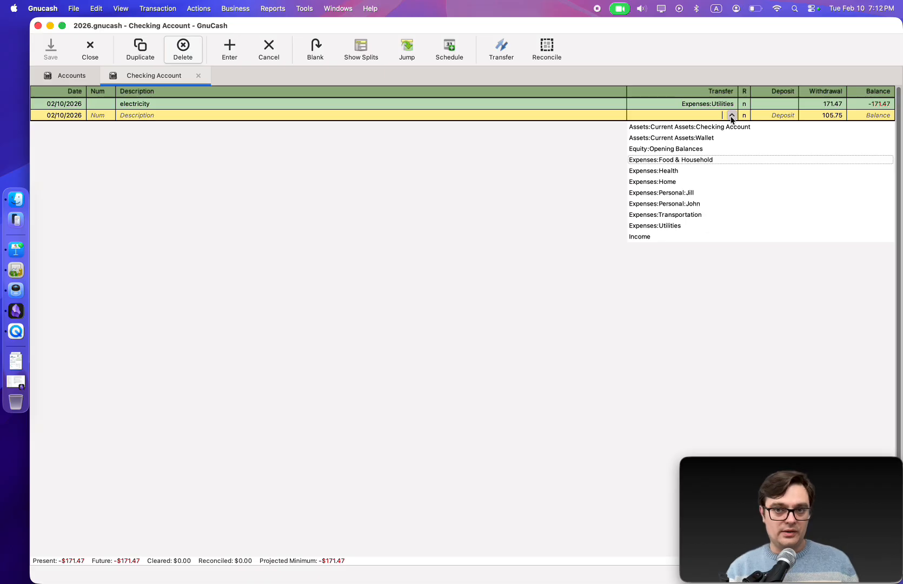
click(684, 162)
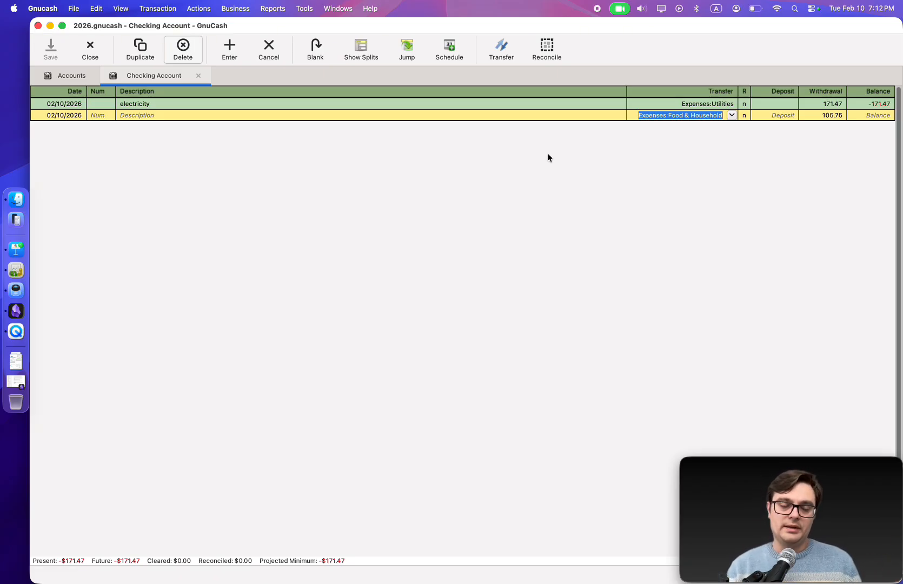
click(364, 53)
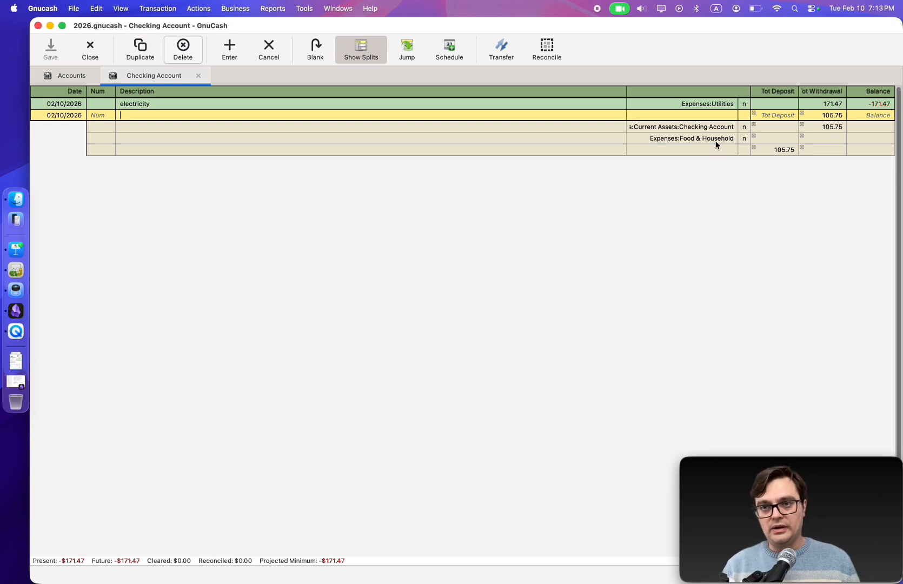
Set the Food & Household split amount to 65.75 from the receipt total
click(768, 137)
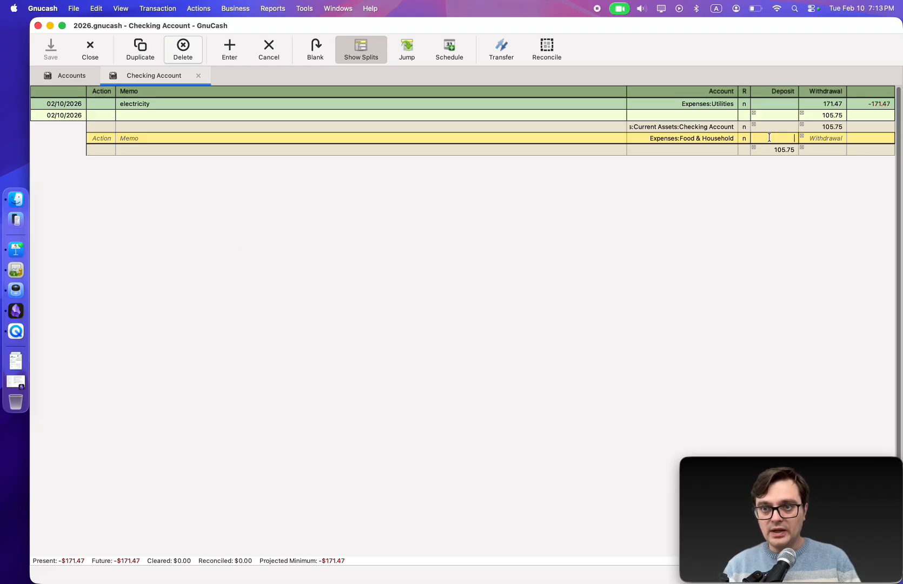
key(super+Tab)
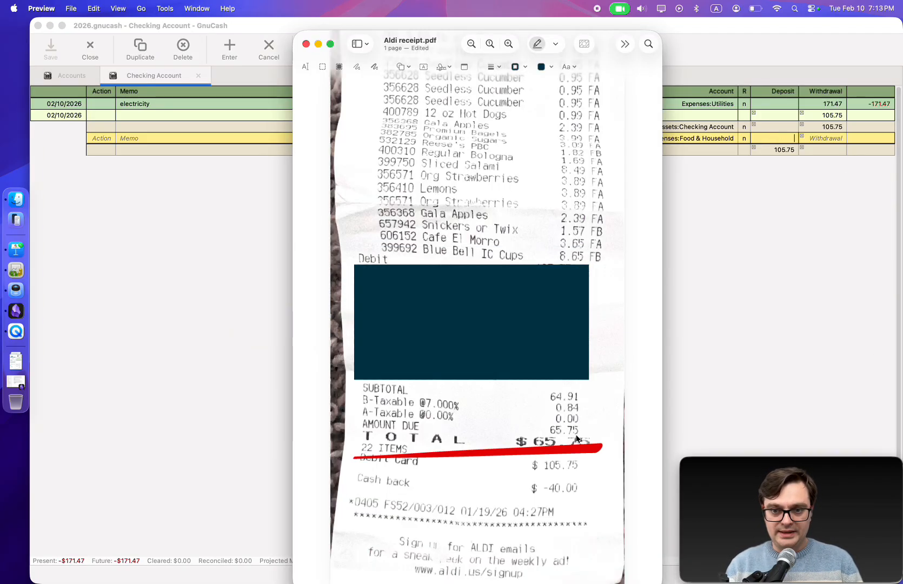
key(super+Tab)
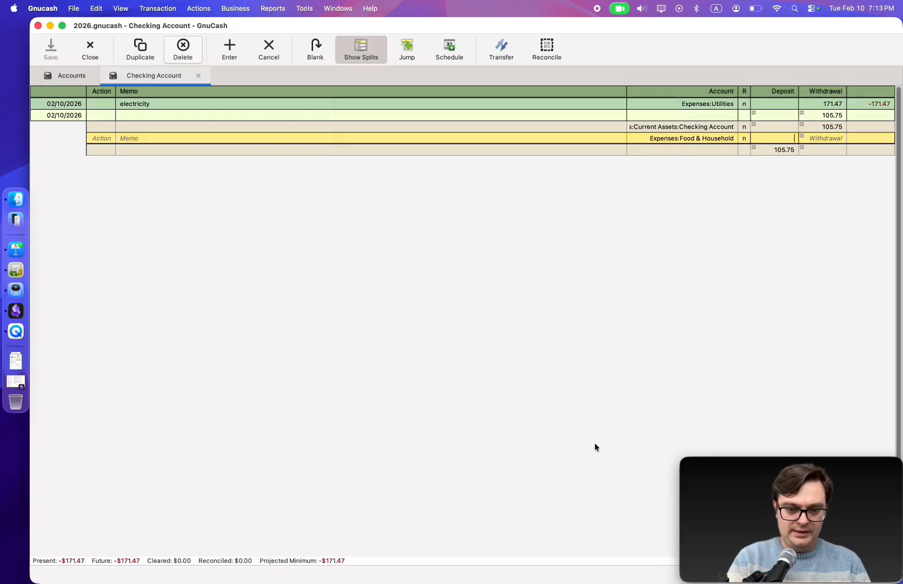
text(65.75)
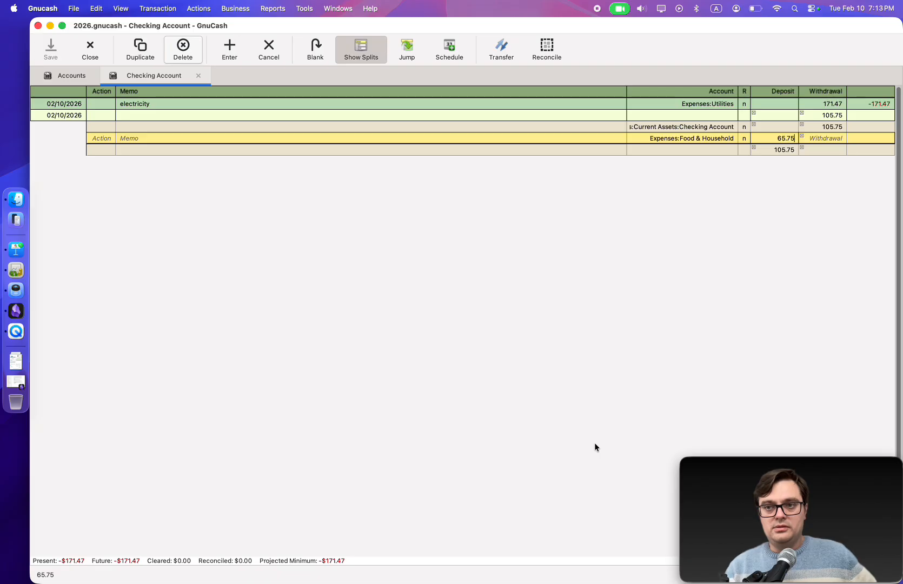
Assign the remaining 40.00 split to the Assets:Current Assets:Wallet account and record the splits
click(768, 150)
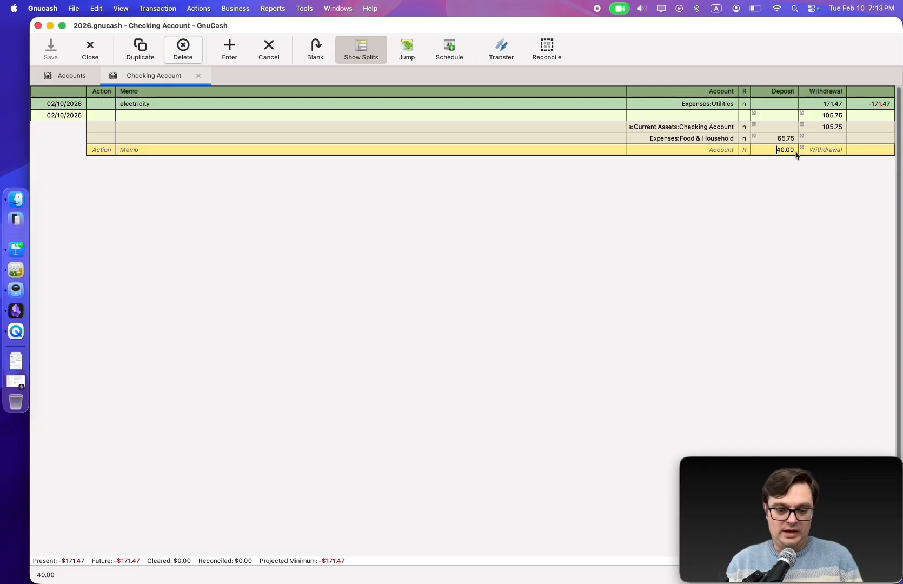
key(super+Tab)
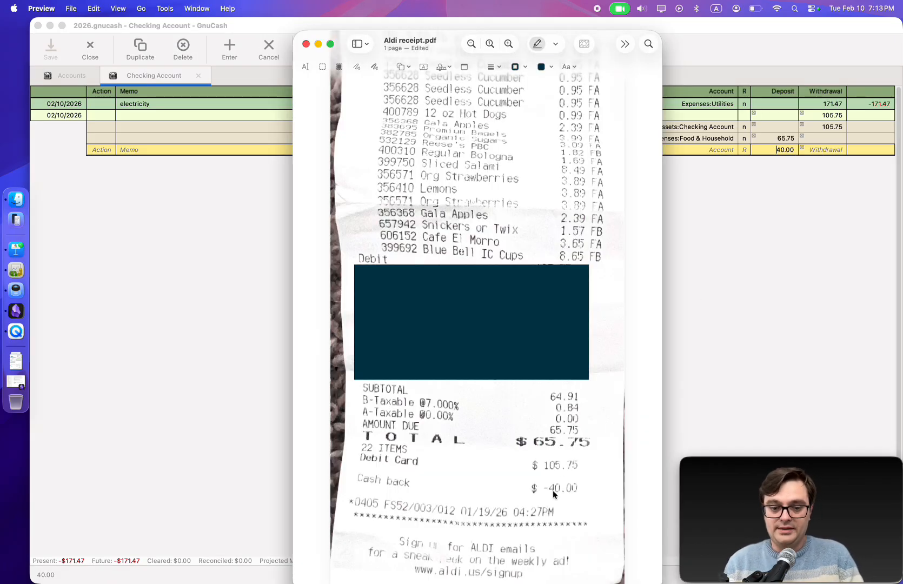
key(super+Tab)
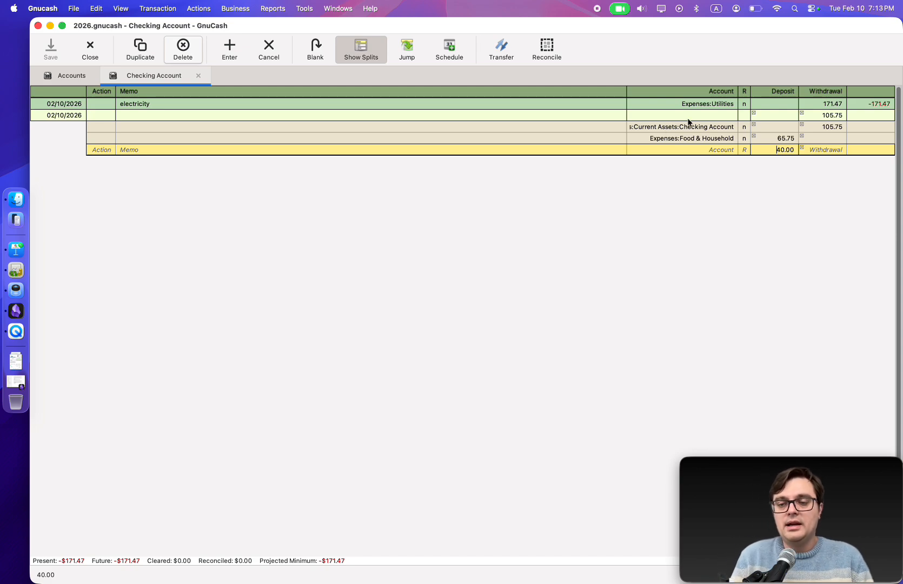
click(708, 151)
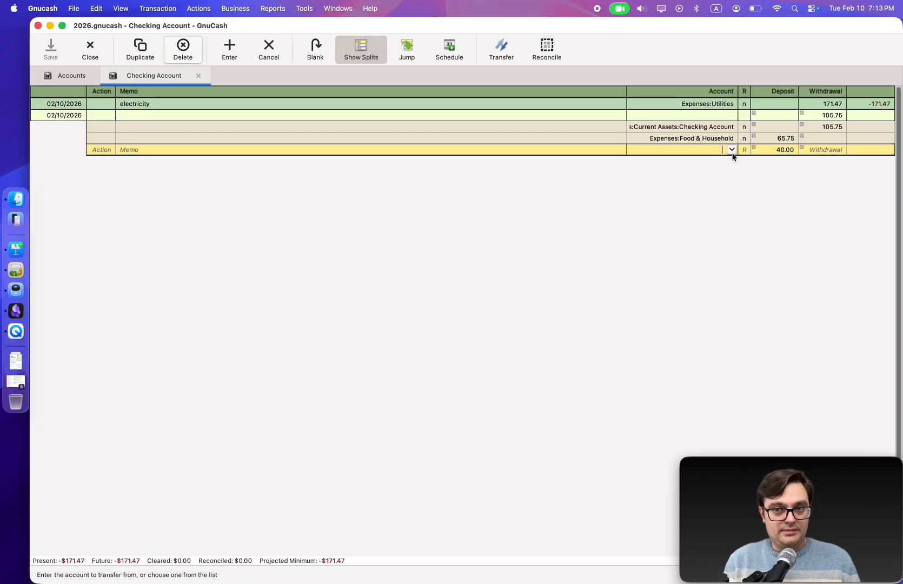
click(732, 151)
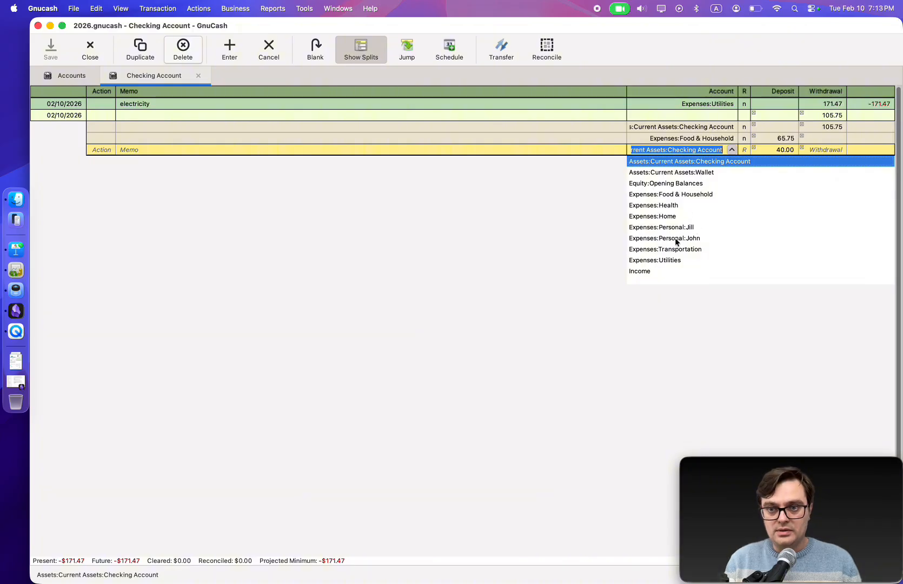
click(692, 173)
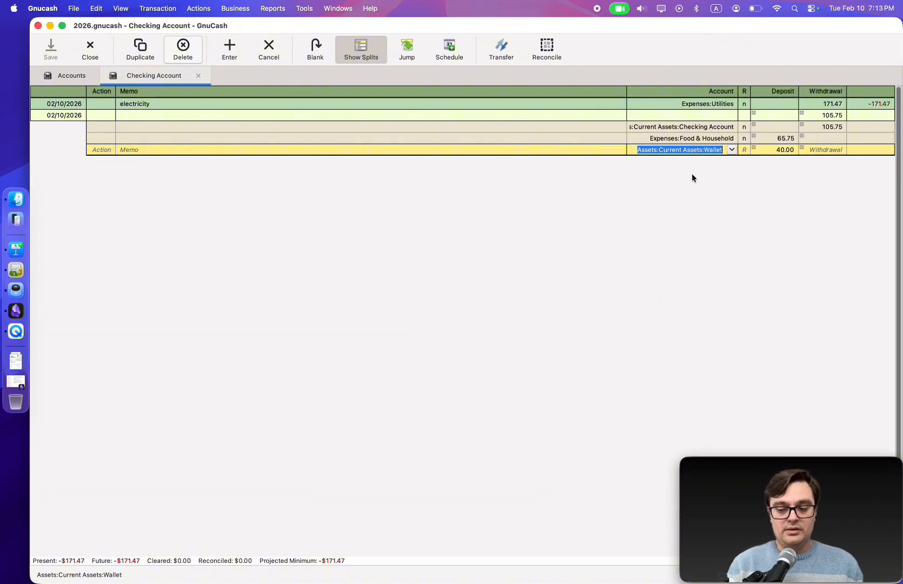
key(Return)
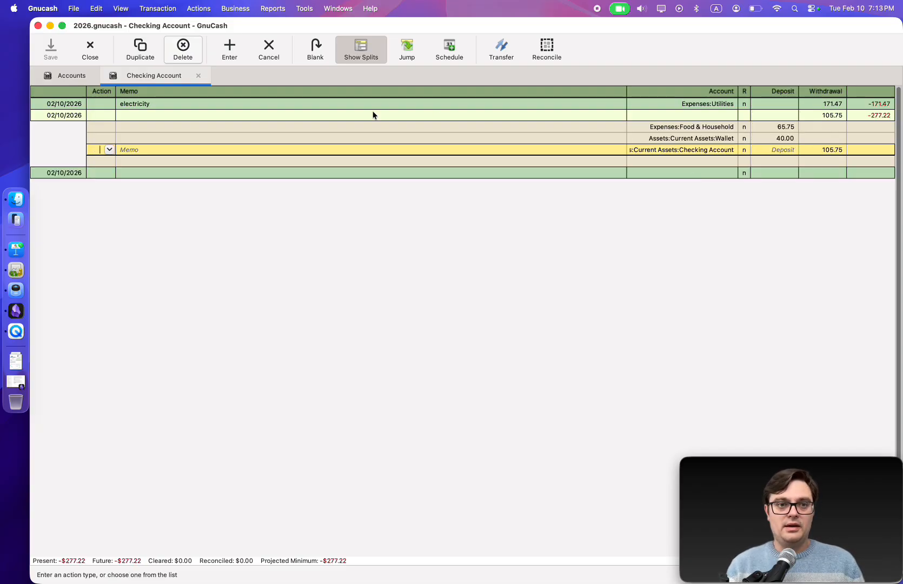
Set the split transaction's description to grocery and cashback and commit it
click(193, 115)
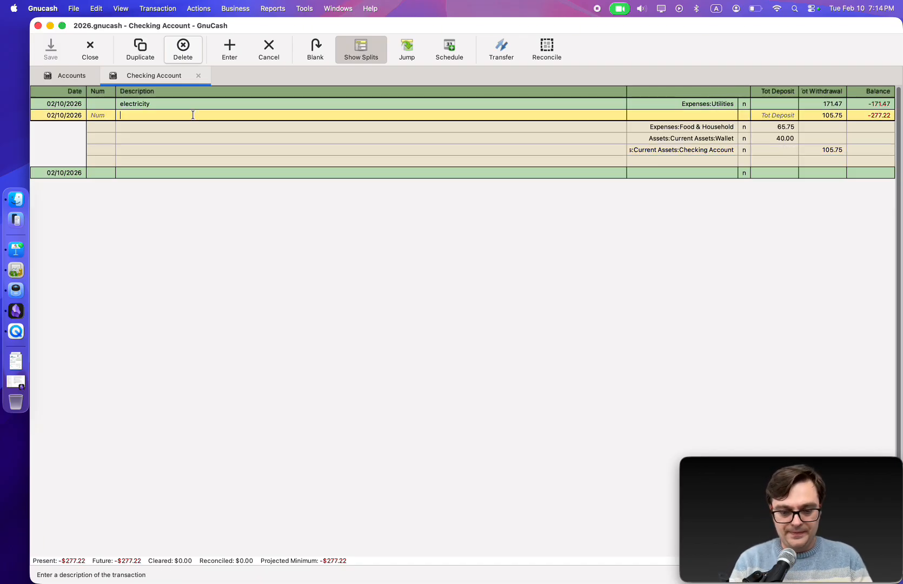
text(grocery a)
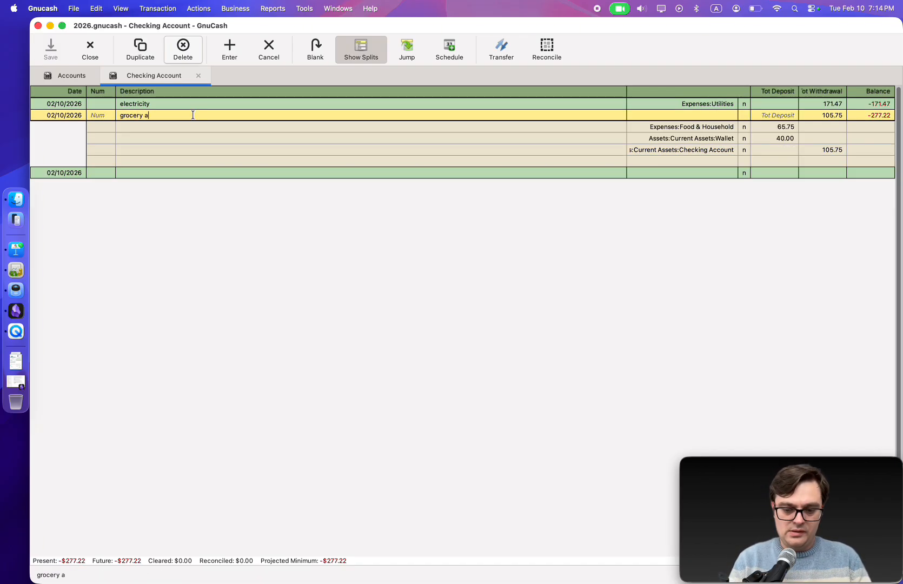
text(nd cashbac)
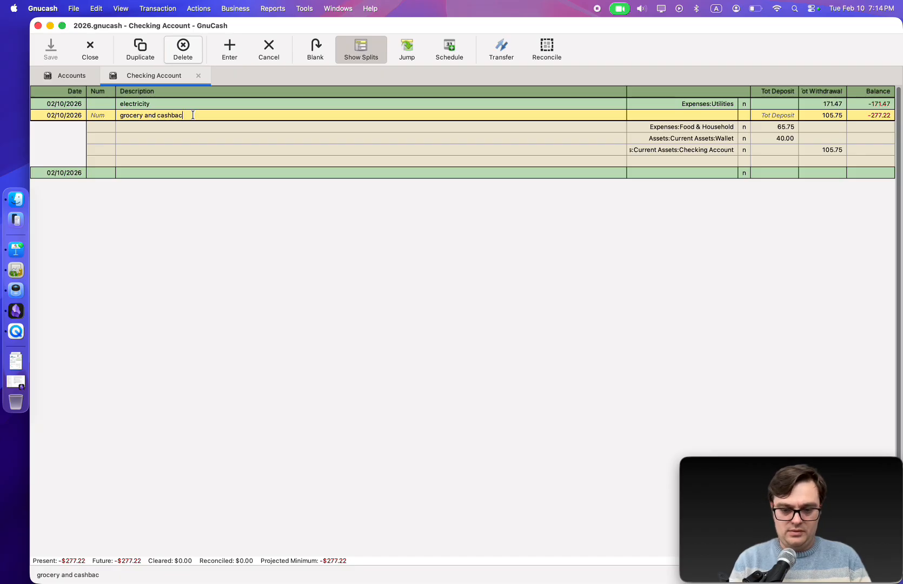
text(k)
key(Tab)
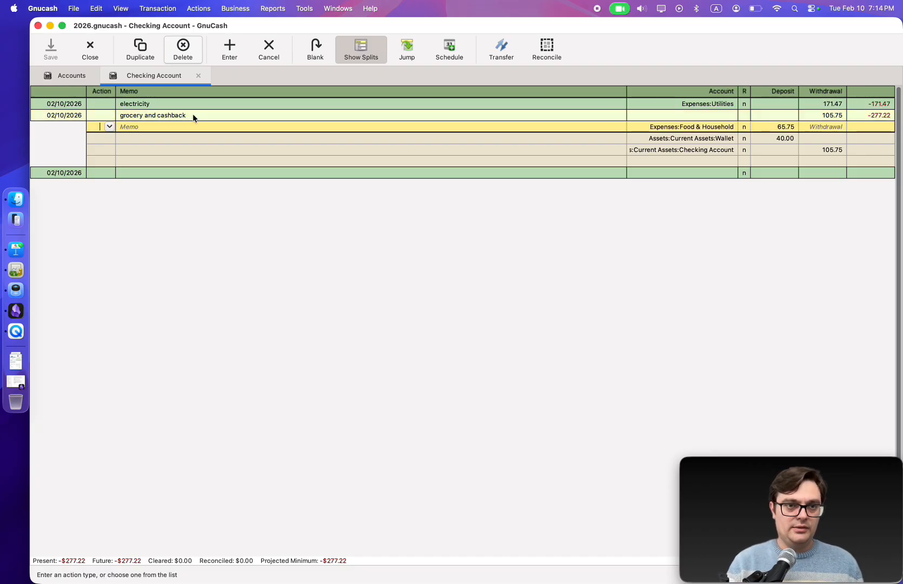
click(141, 107)
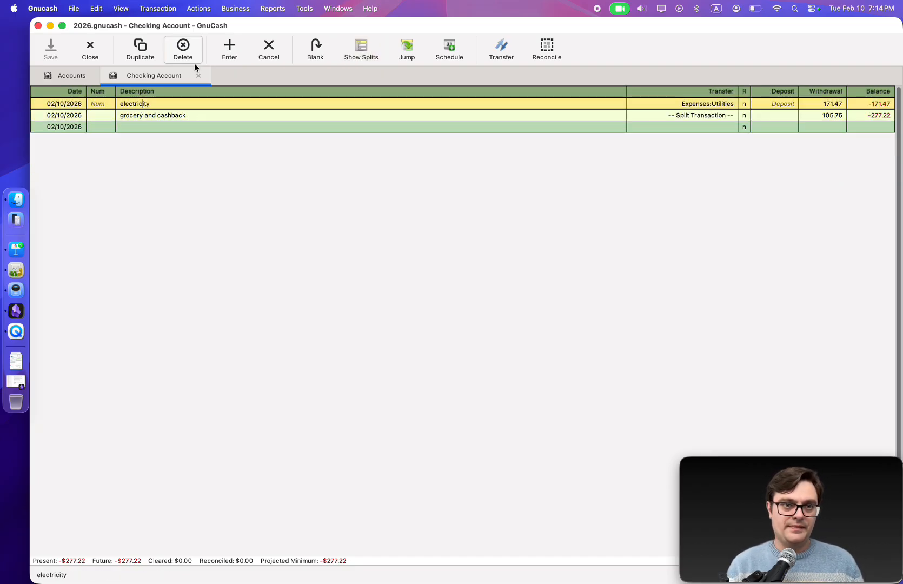
Close the Checking Account register and review the Wallet and Food & Household balances in the accounts list
click(199, 76)
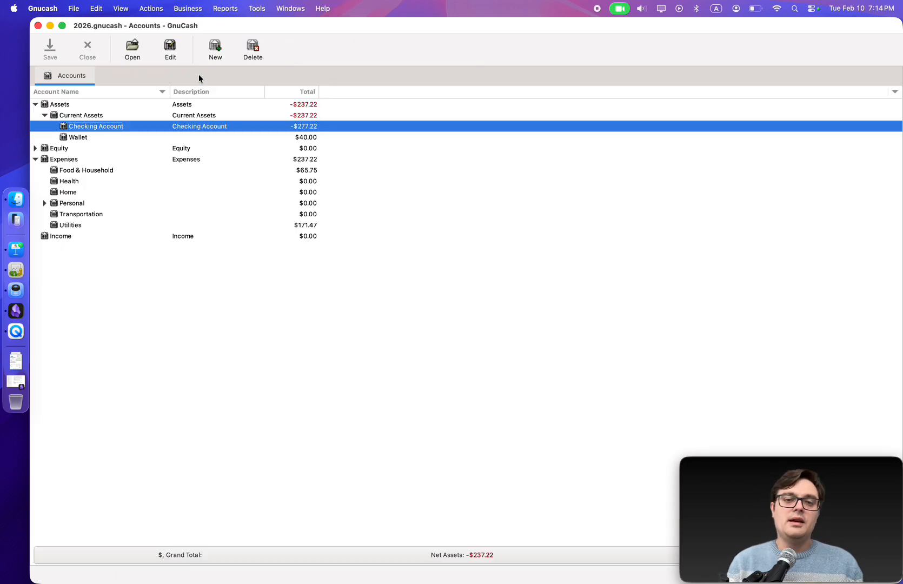
click(72, 138)
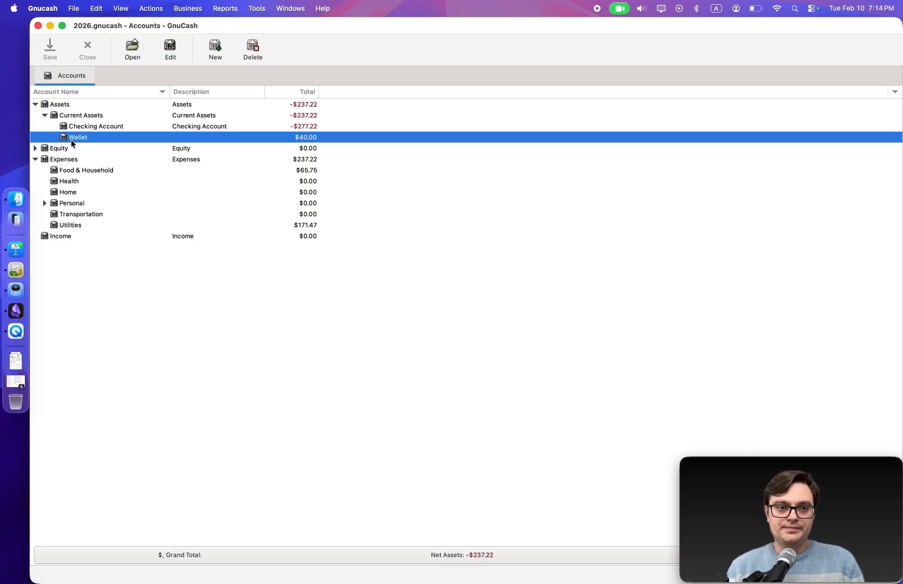
click(94, 171)
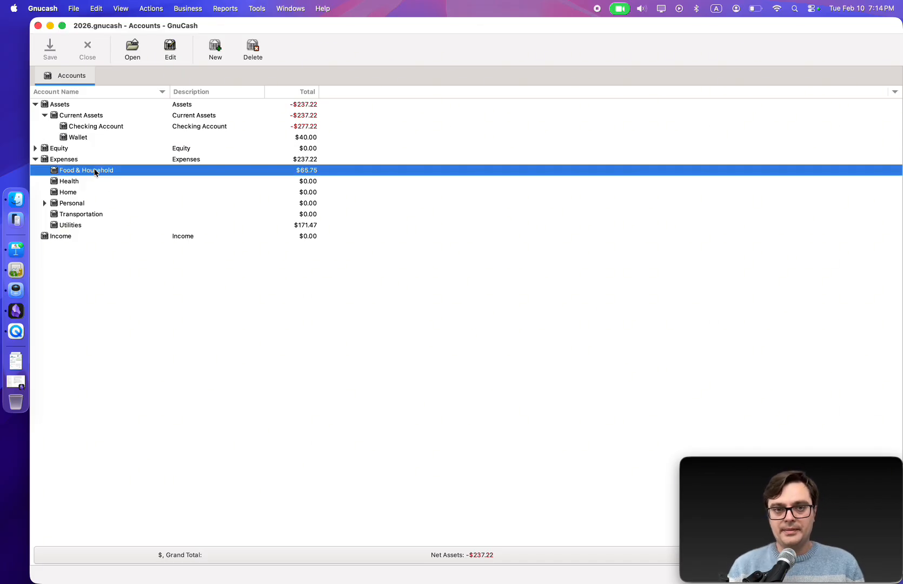
click(74, 226)
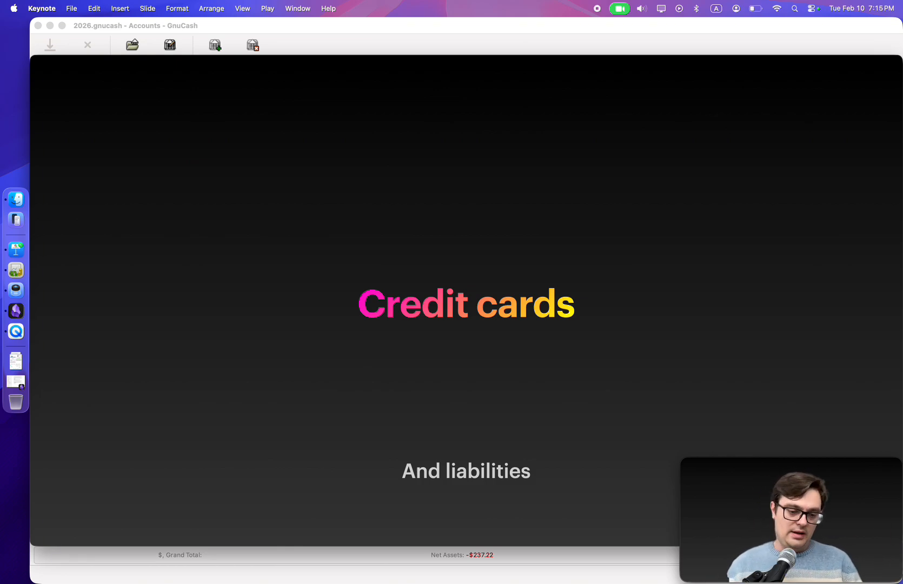
key(super+Tab)
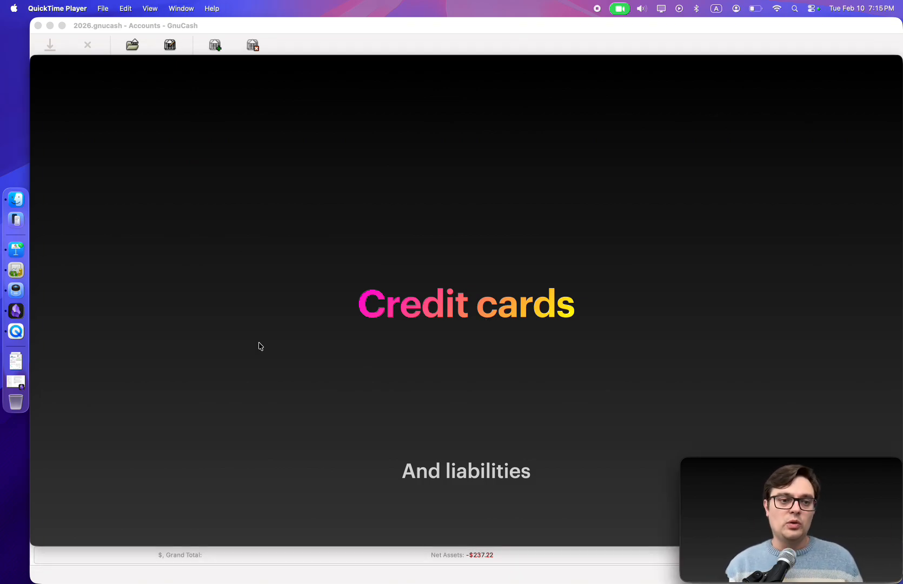
click(15, 269)
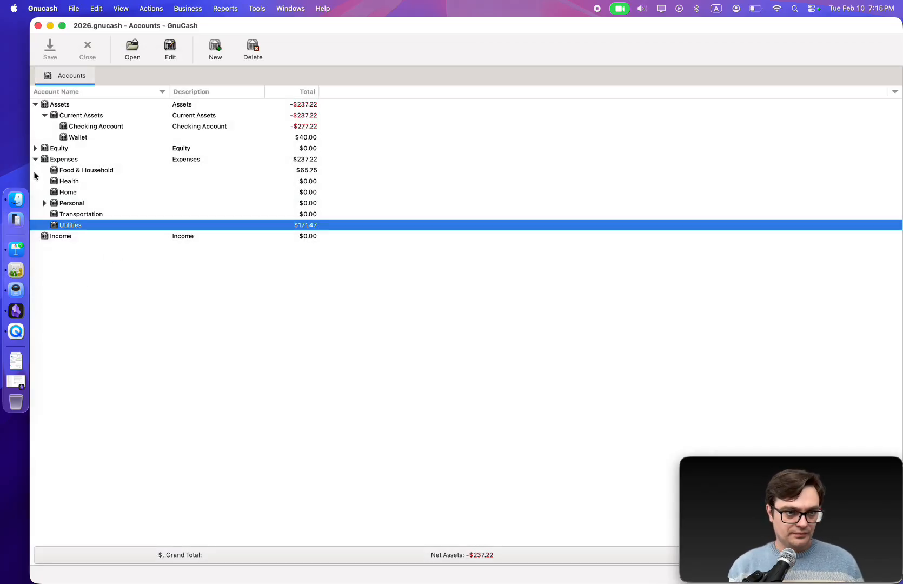
Create a new top-level account named Apple Card with account type Credit Card
click(35, 159)
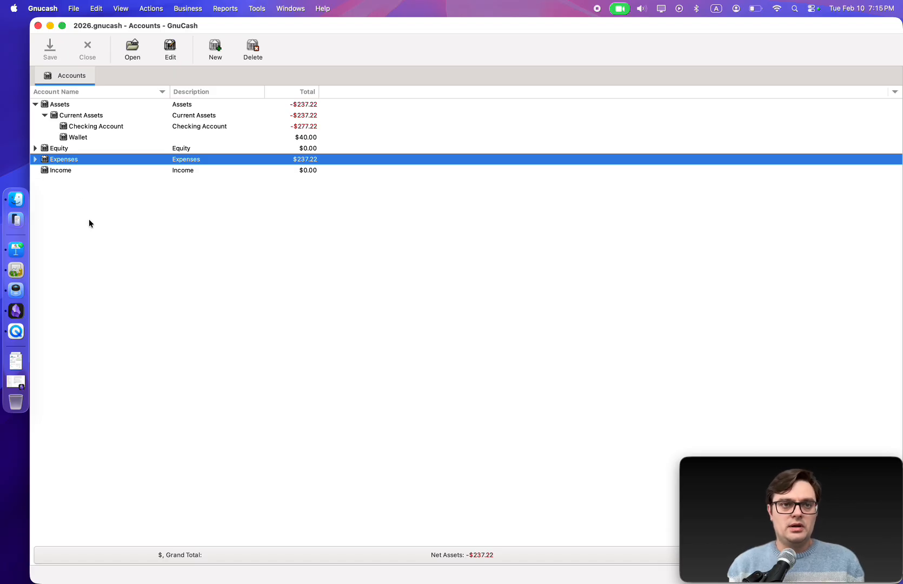
click(211, 56)
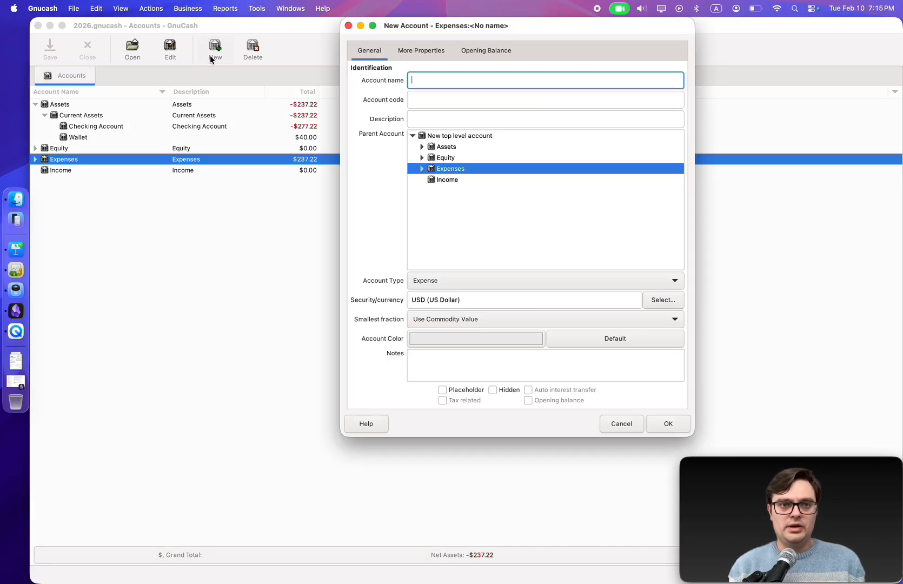
click(436, 137)
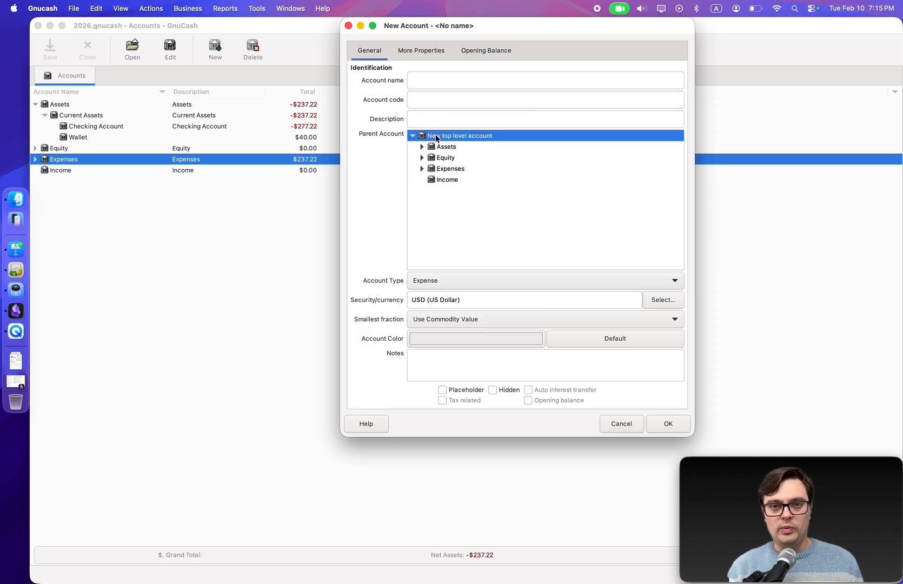
click(417, 80)
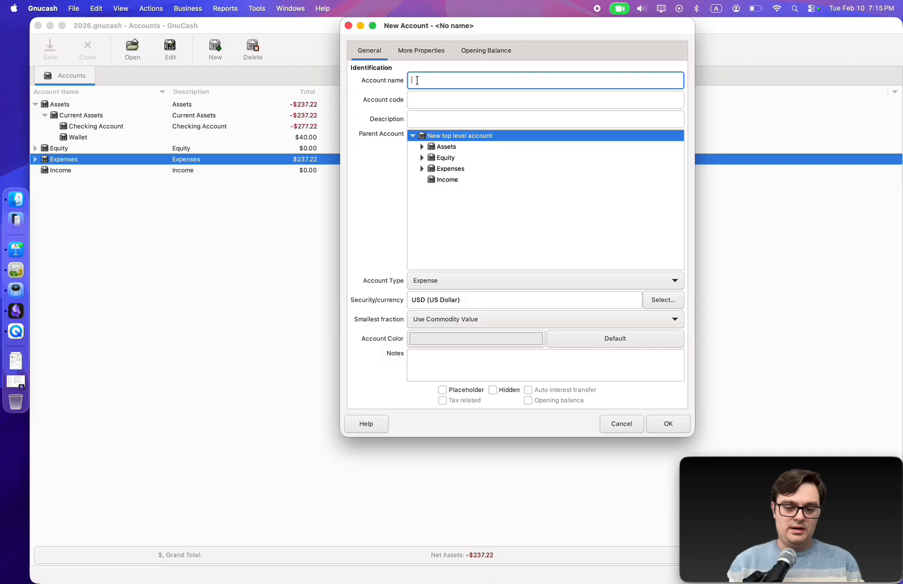
text(Apple)
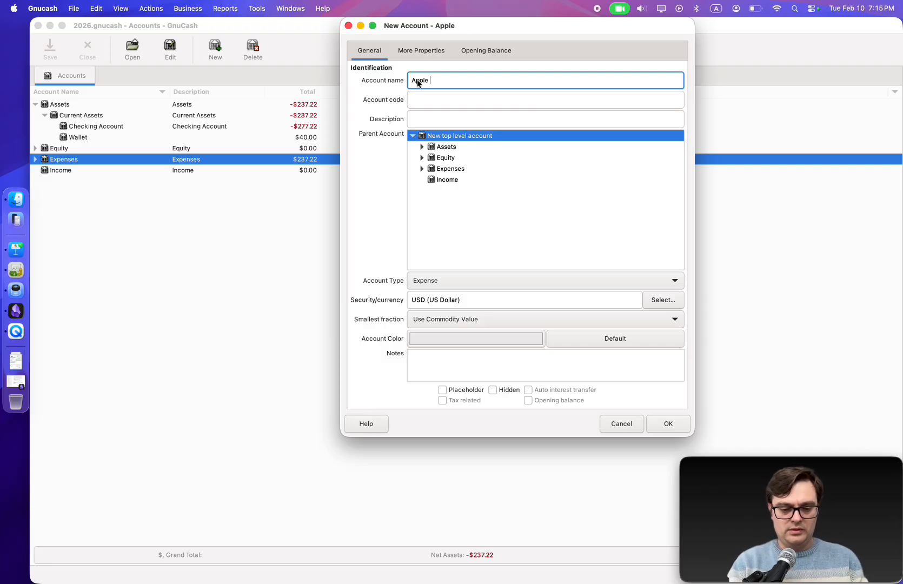
text( Card)
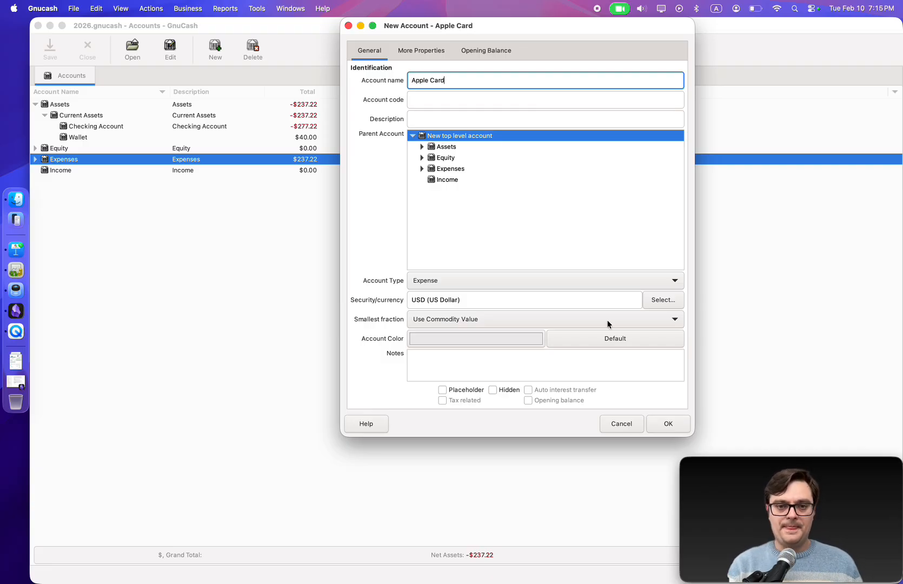
click(427, 280)
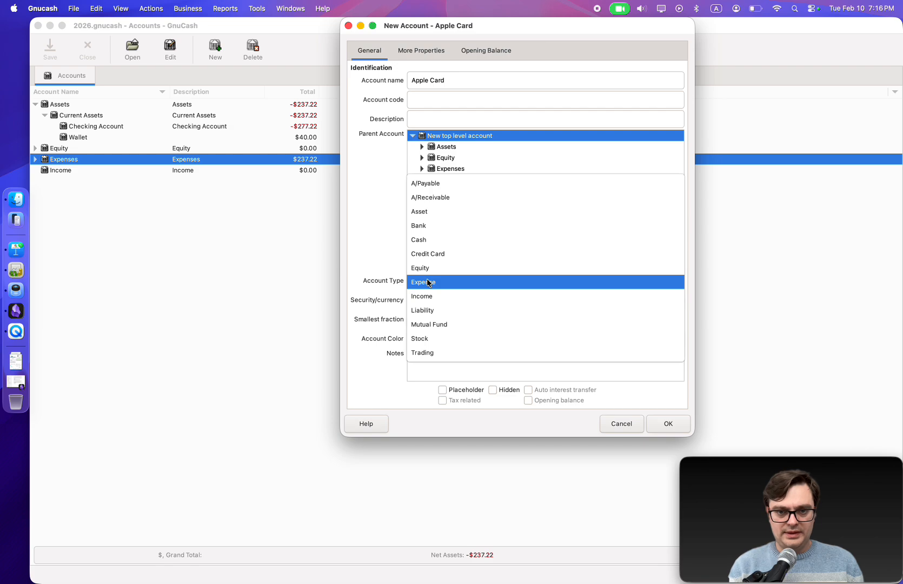
click(440, 254)
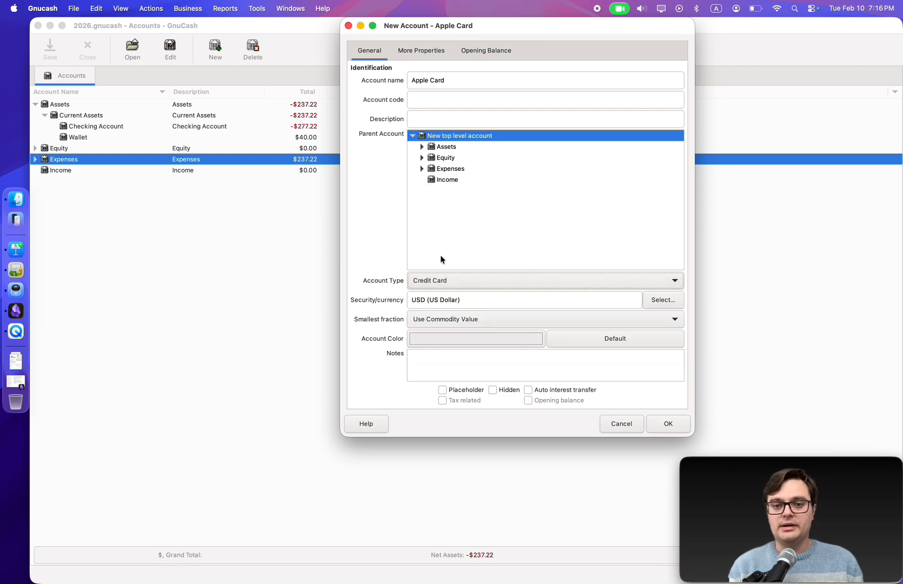
click(667, 424)
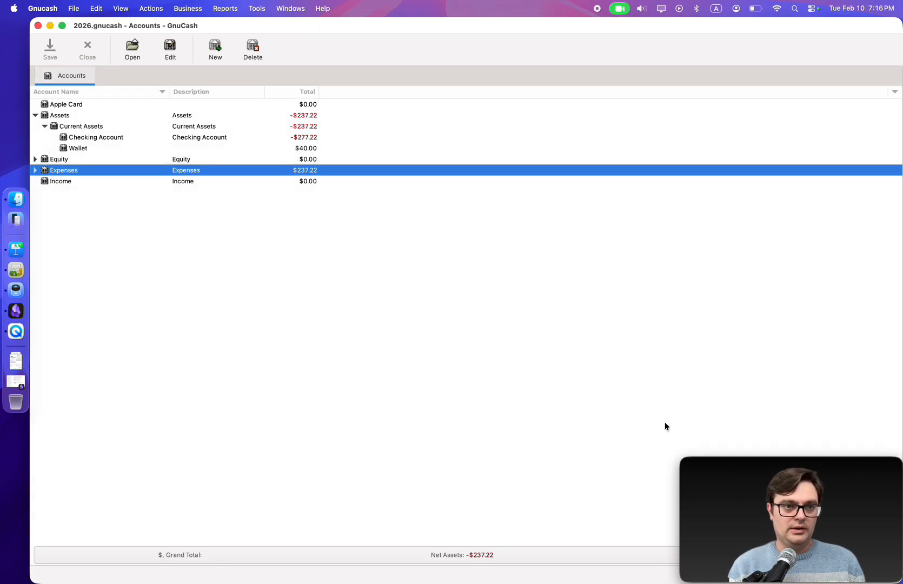
Open the Apple Card register, view its transfer account list, and close it discarding the pending blank transaction
click(71, 106)
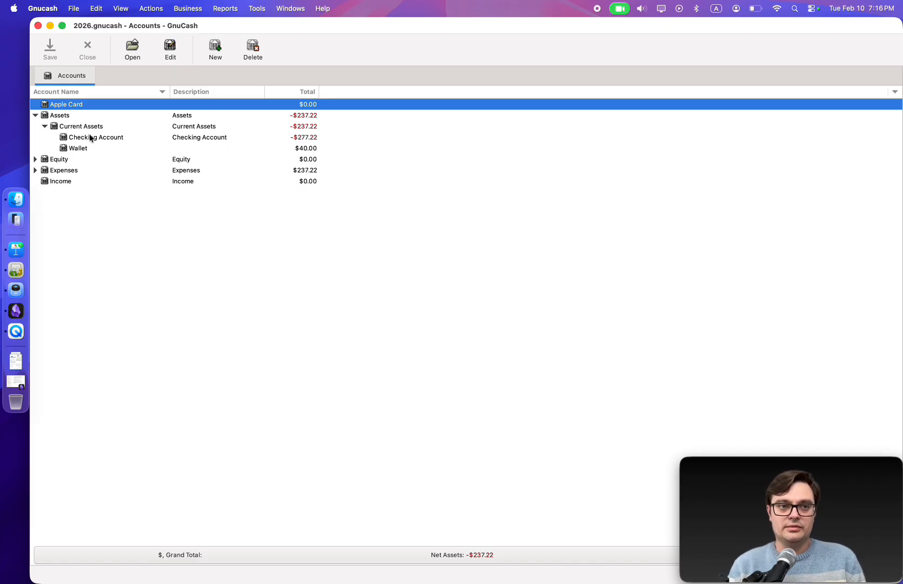
click(89, 138)
double_click(68, 104)
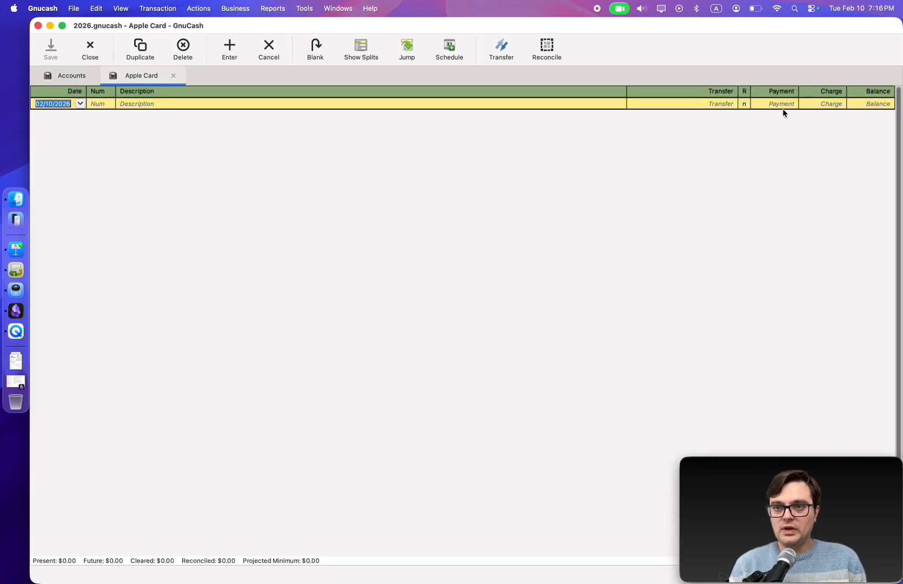
click(711, 103)
click(731, 106)
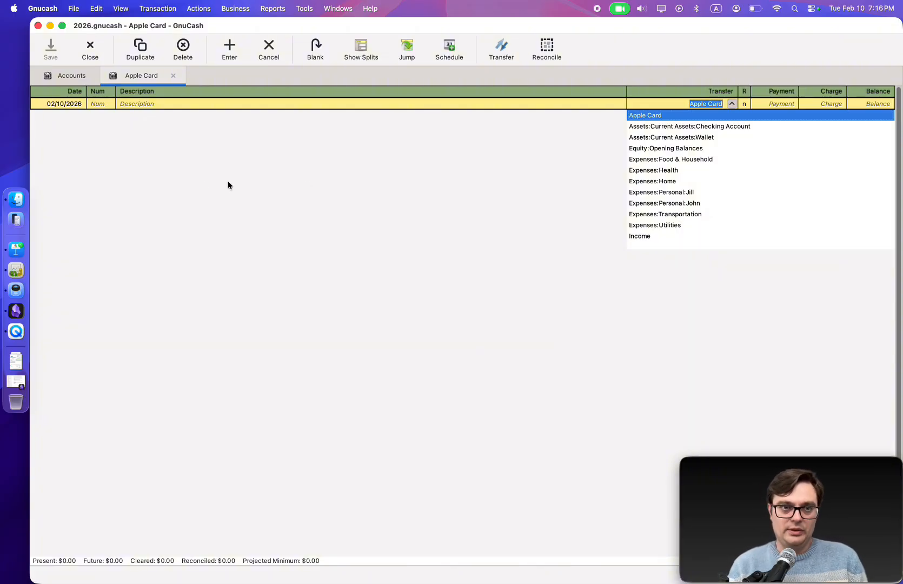
click(172, 76)
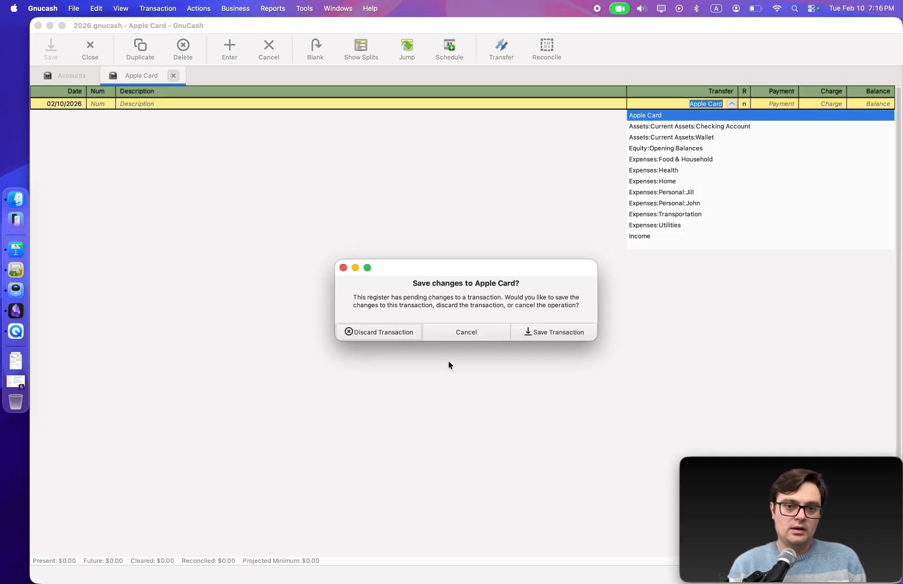
click(368, 333)
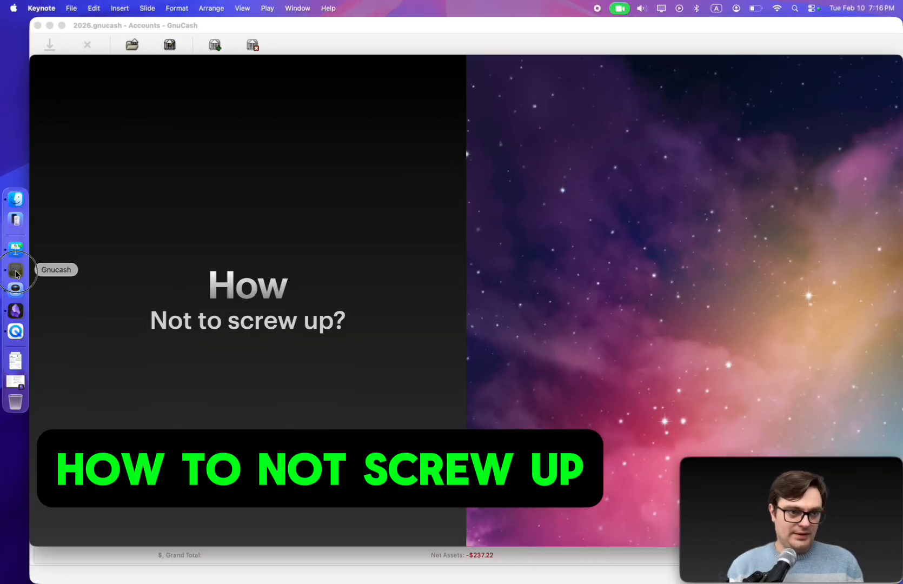
Open the Checking Account register and delete the electricity transaction
click(17, 270)
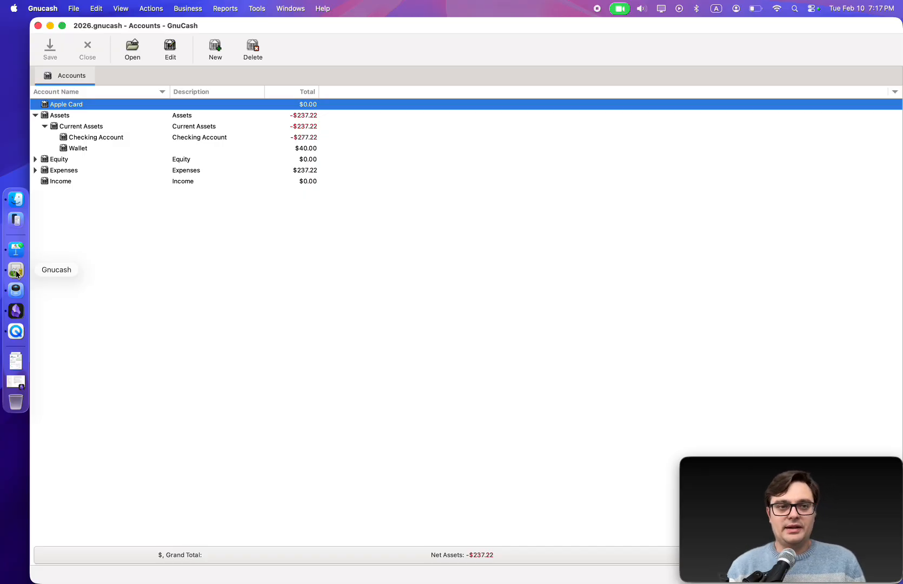
double_click(67, 138)
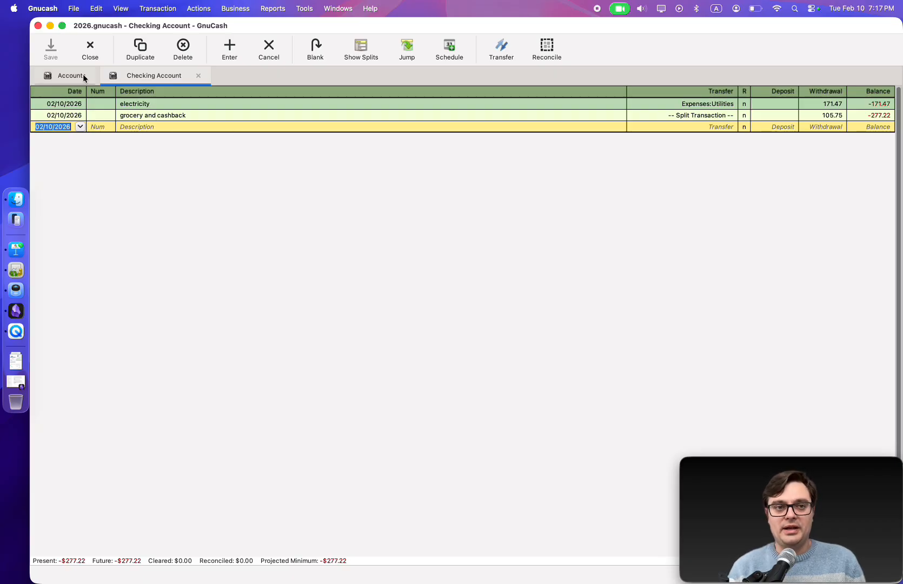
click(69, 76)
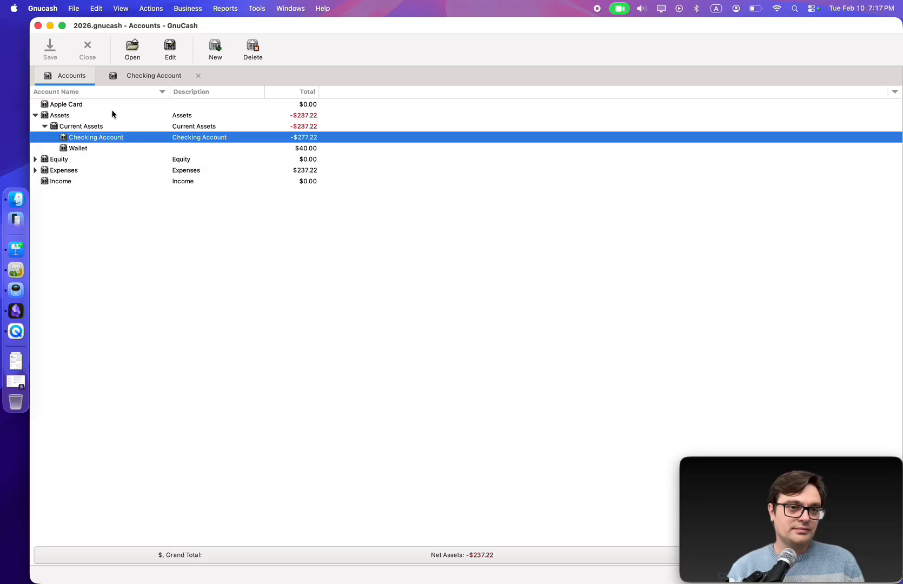
double_click(105, 138)
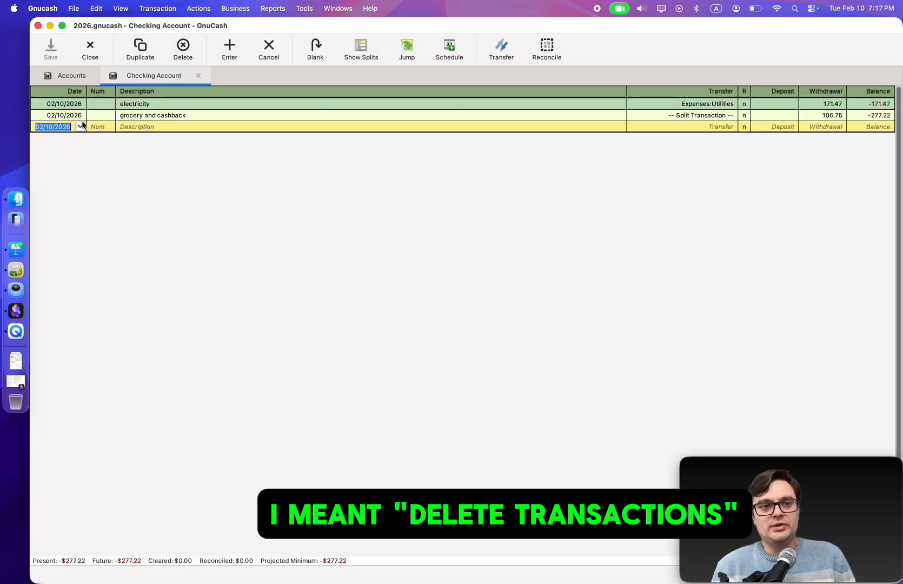
click(176, 104)
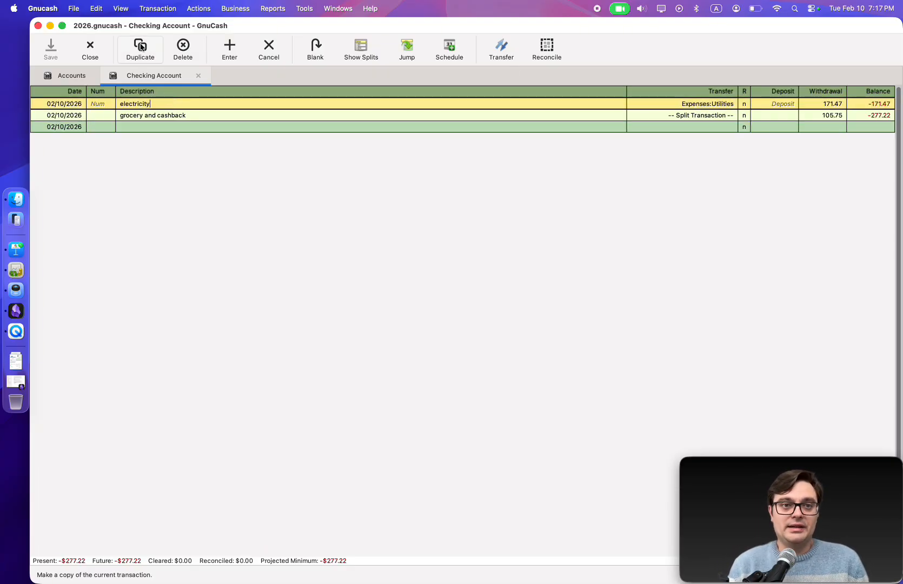
click(193, 49)
click(500, 341)
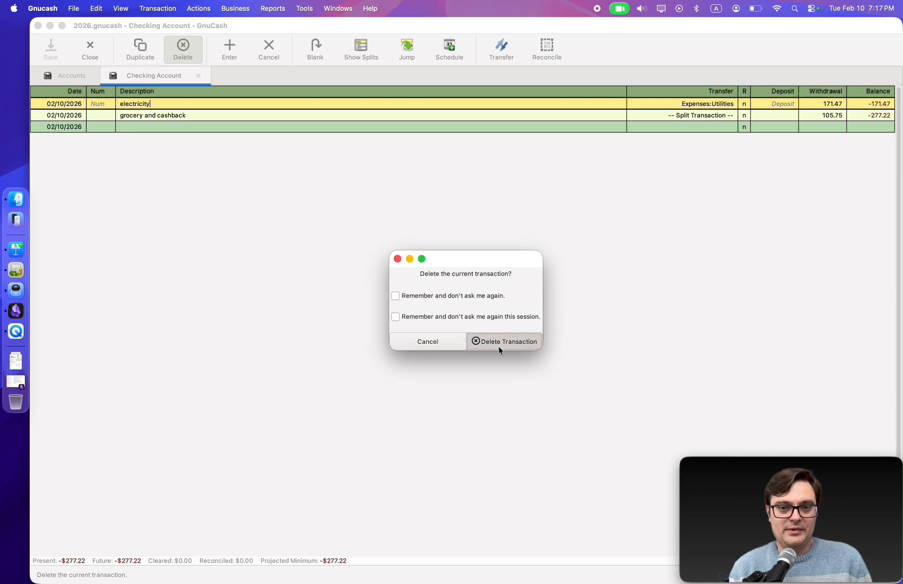
Delete the grocery and cashback transaction and close the Checking Account register
click(181, 50)
click(490, 340)
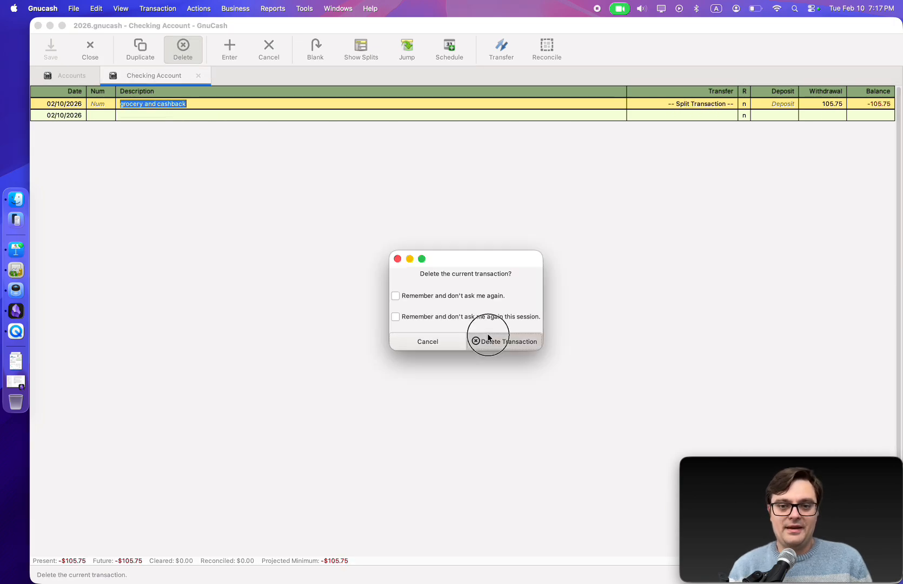
click(198, 75)
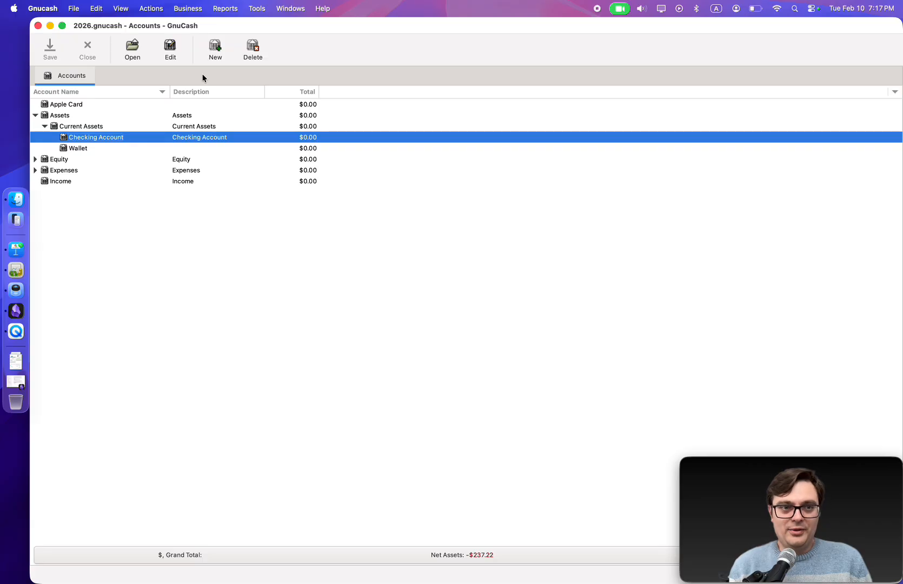
Expand Expenses and review the account balances, opening and closing the Wallet register
click(35, 169)
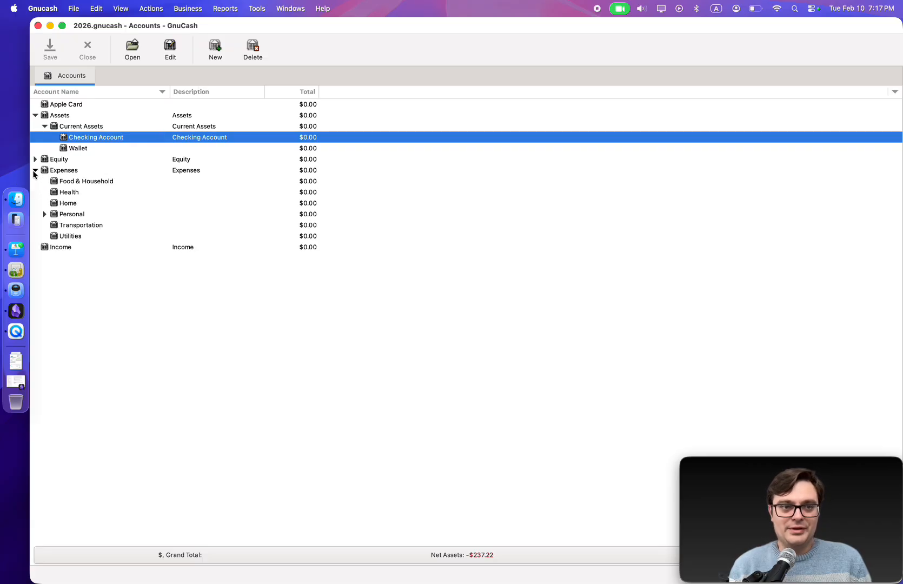
click(87, 182)
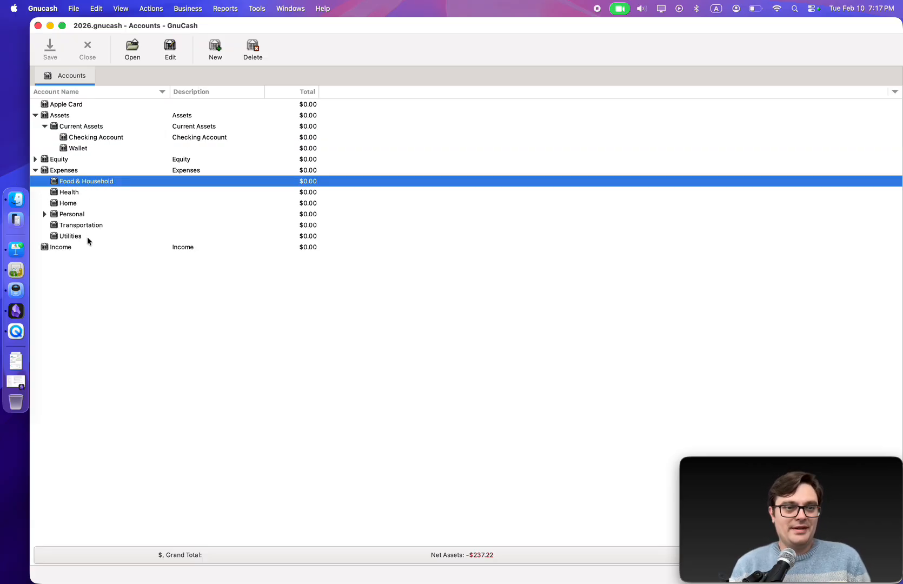
click(79, 151)
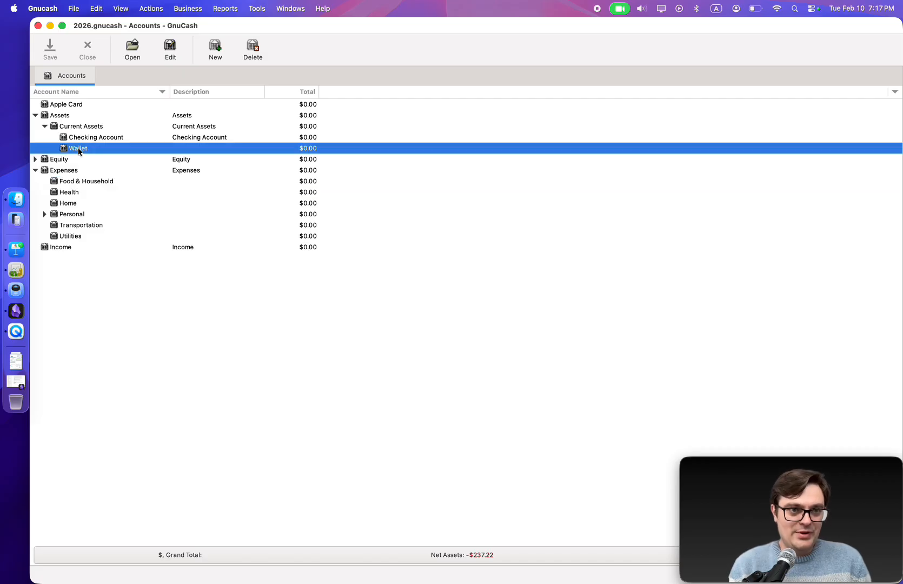
double_click(79, 148)
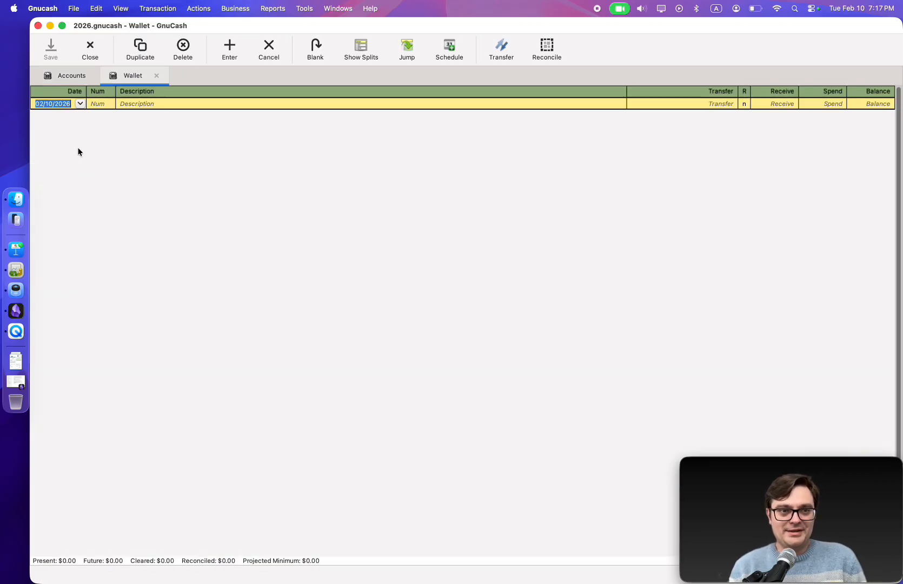
click(156, 76)
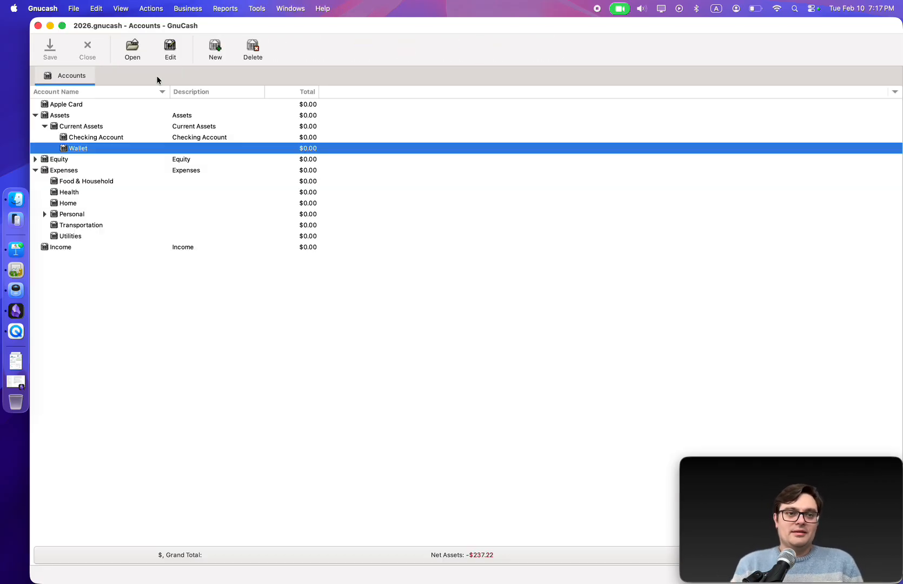